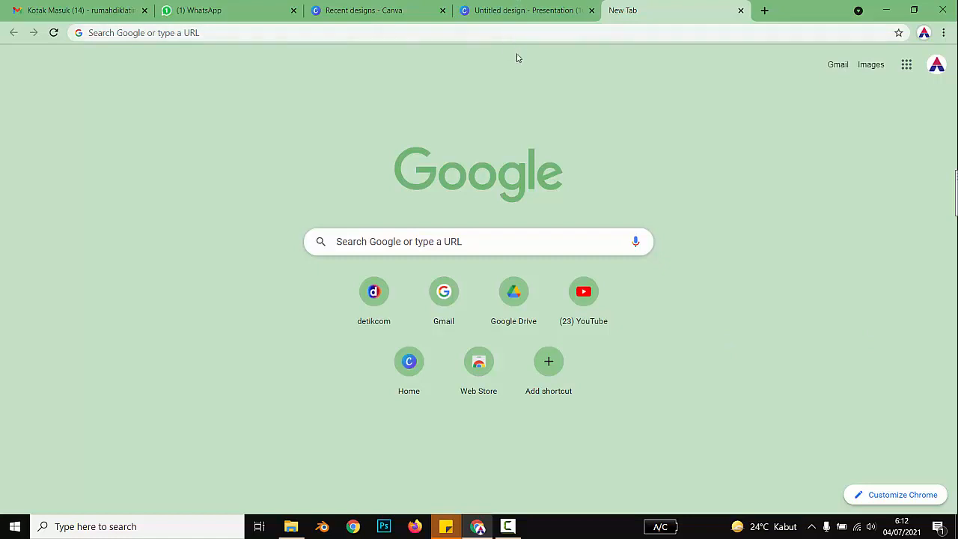
# Preview the untitled classroom design in Canva as a standard full-screen presentation, then exit the full-screen view
pyautogui.click(386, 9)
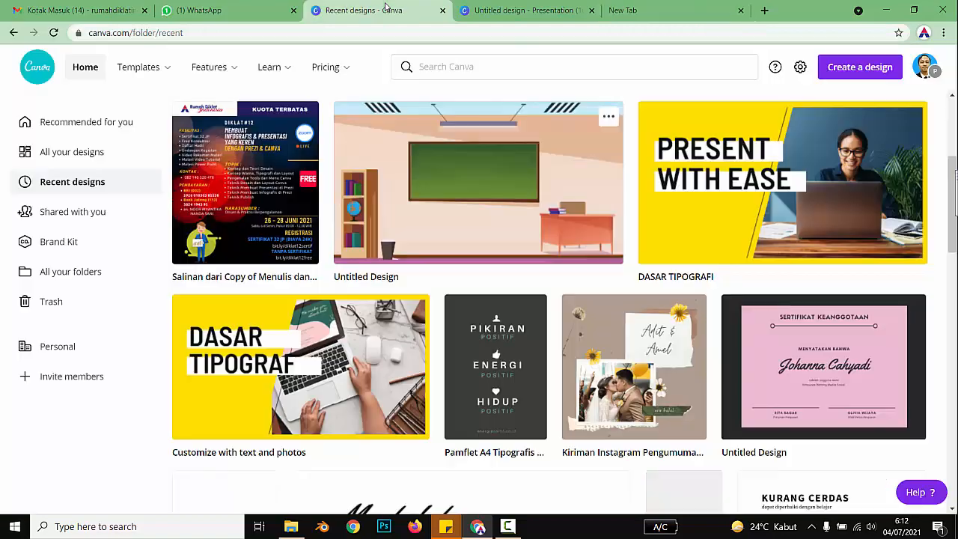
pyautogui.click(537, 9)
pyautogui.click(662, 282)
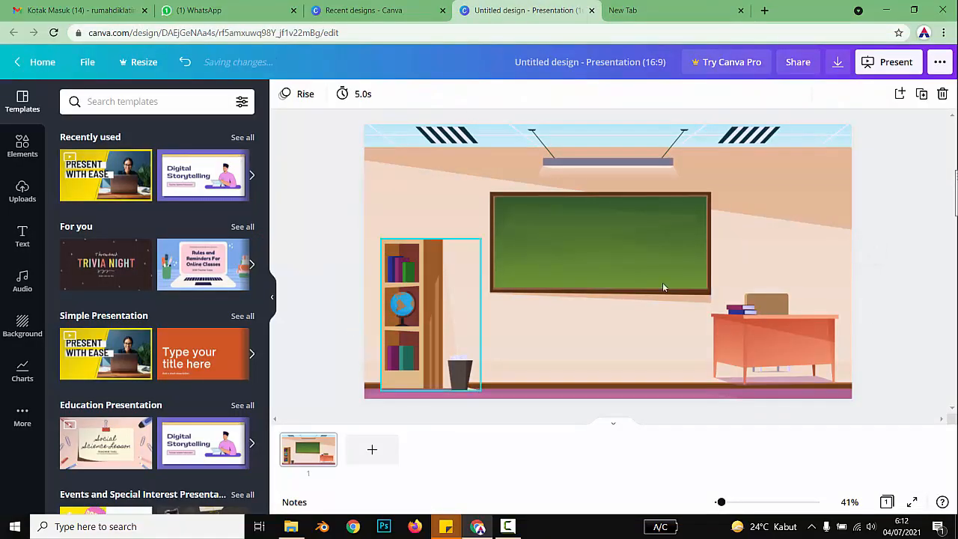
pyautogui.click(870, 64)
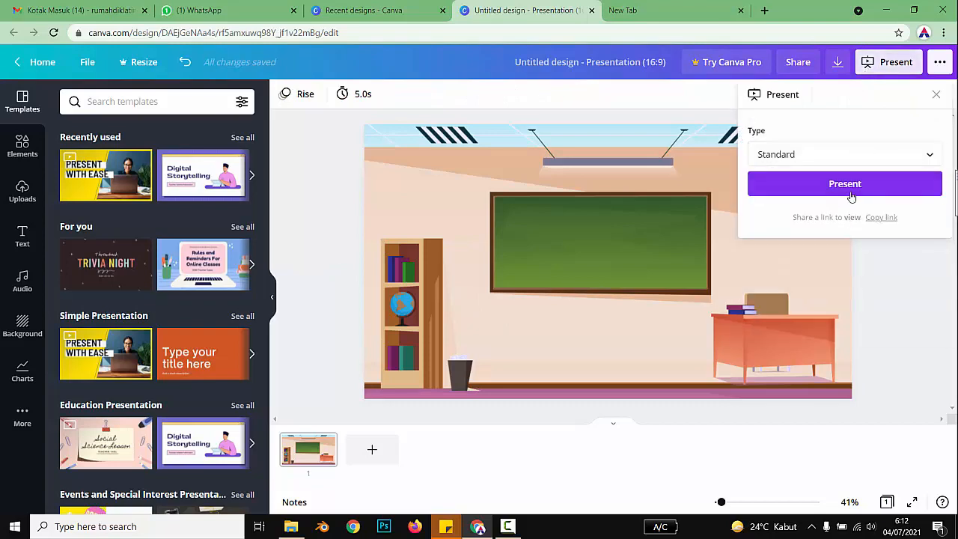
pyautogui.click(851, 196)
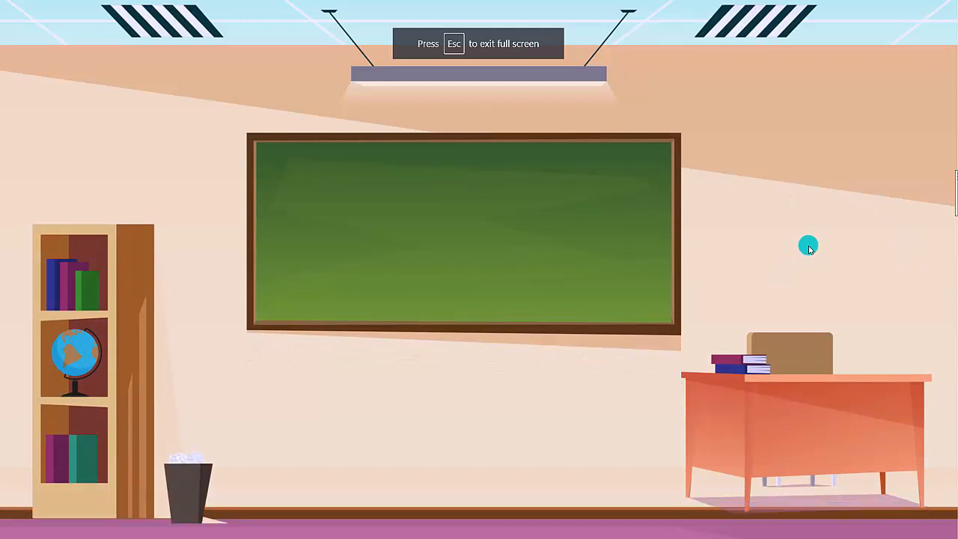
pyautogui.press('Escape')
# Search Google for "classroom freepik" and show the image results
pyautogui.write('eepik')
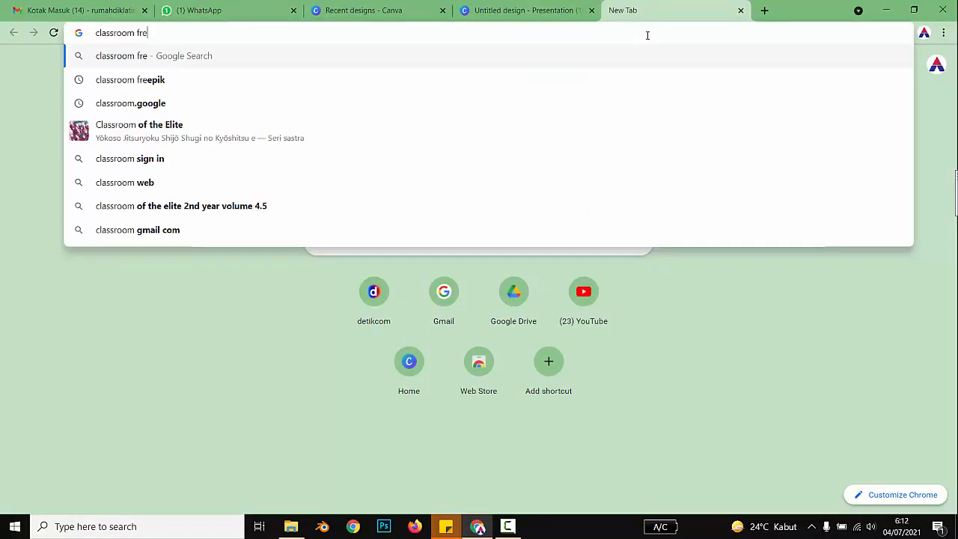
pyautogui.press('Return')
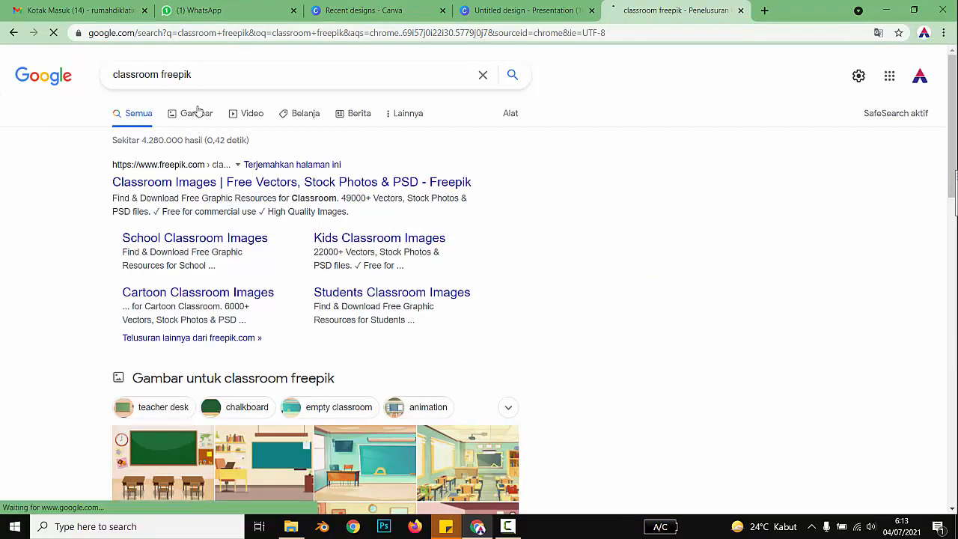
pyautogui.click(196, 112)
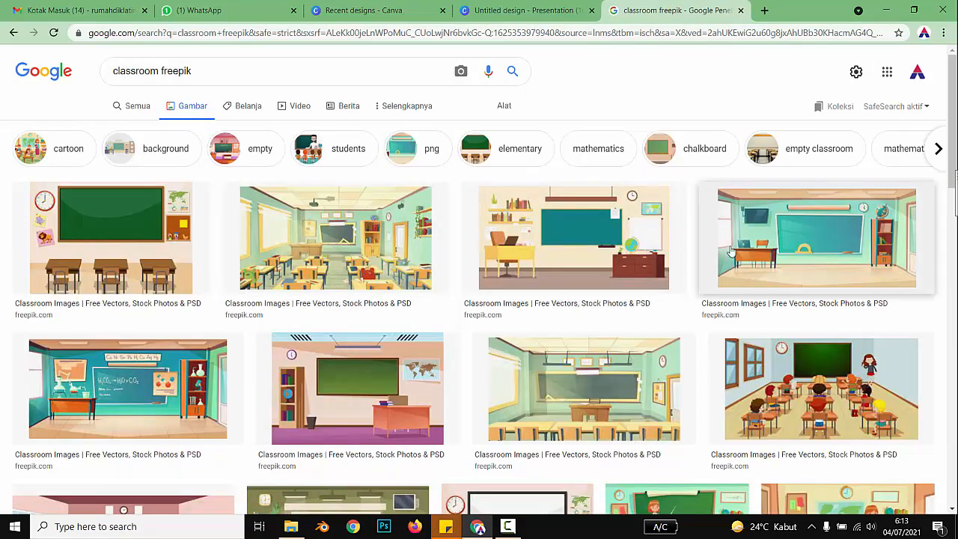
# Open the Freepik page of the empty classroom with green board and purple floor, accepting all cookies
pyautogui.scroll(-1, 400, 431)
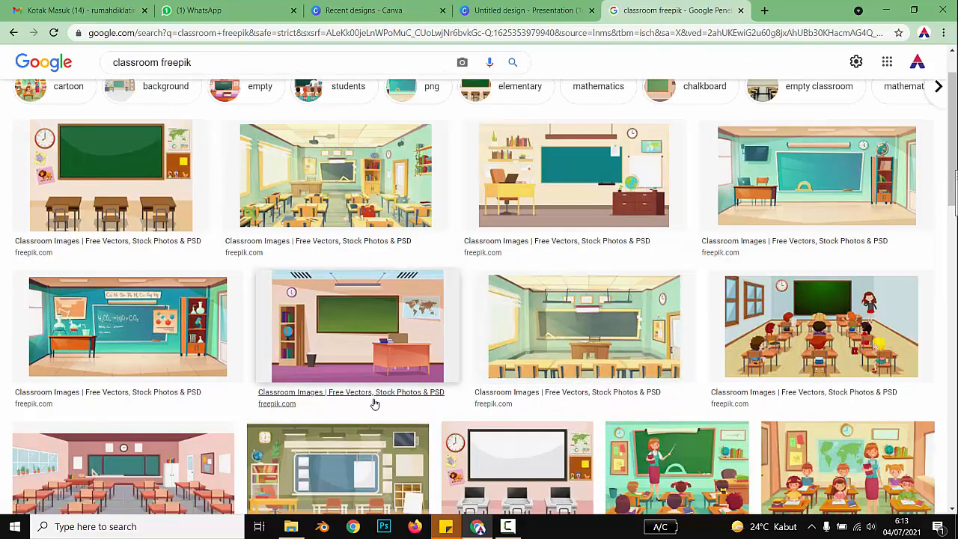
pyautogui.click(375, 400)
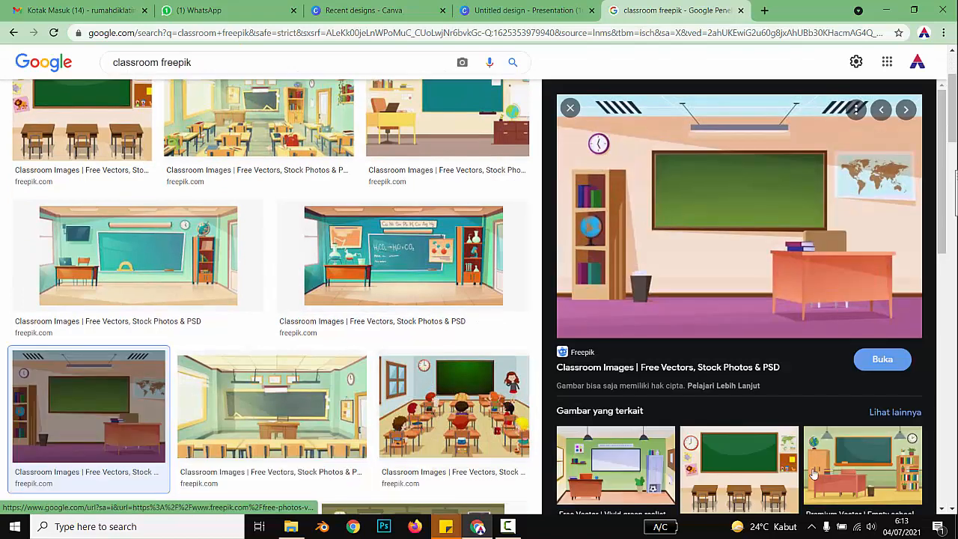
pyautogui.click(658, 368)
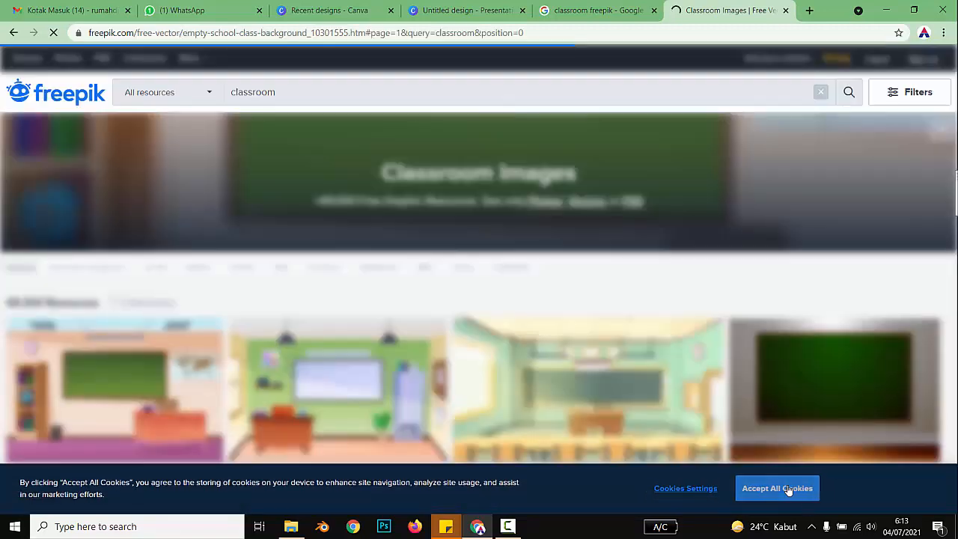
pyautogui.click(786, 489)
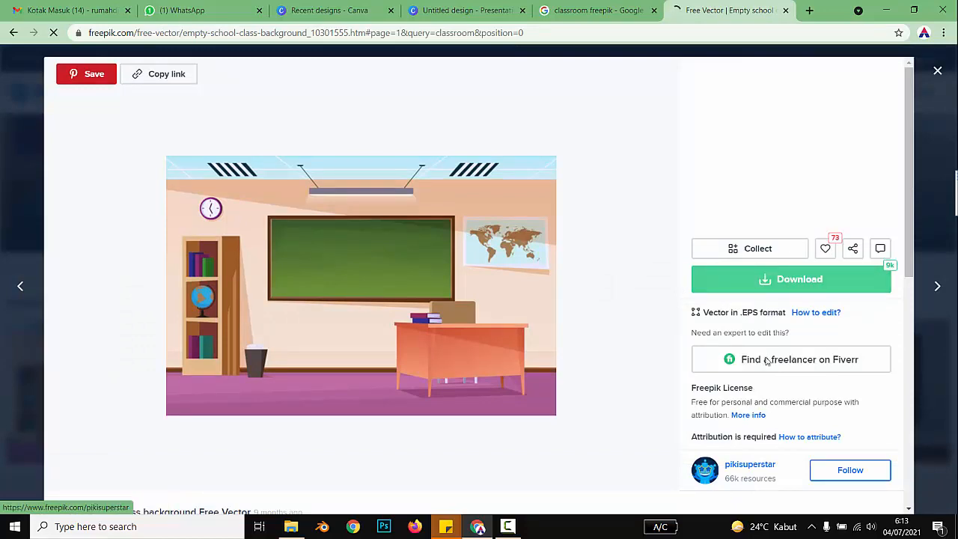
# Download the empty school class background vector with the free attribution licence and dismiss the attribution notice
pyautogui.scroll(-3, 717, 355)
pyautogui.scroll(3, 697, 327)
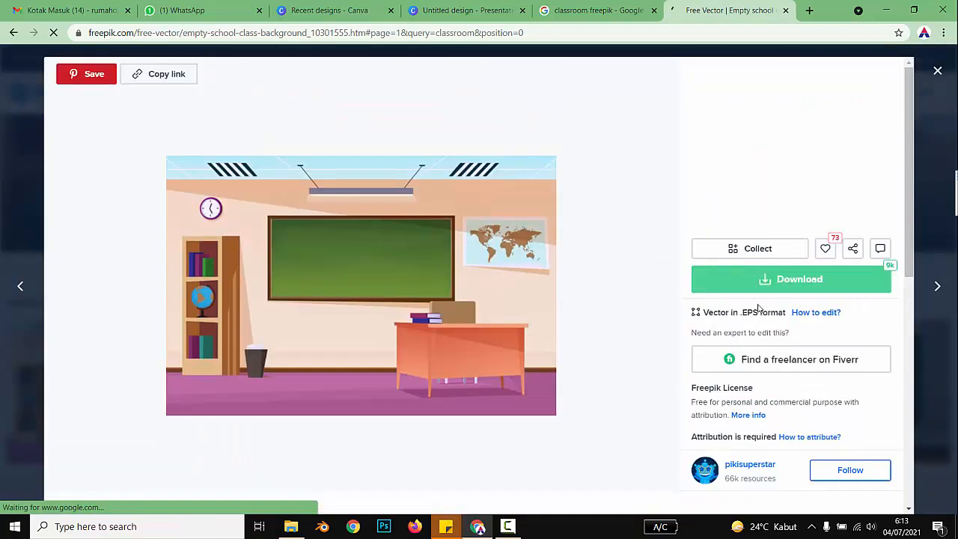
pyautogui.click(765, 281)
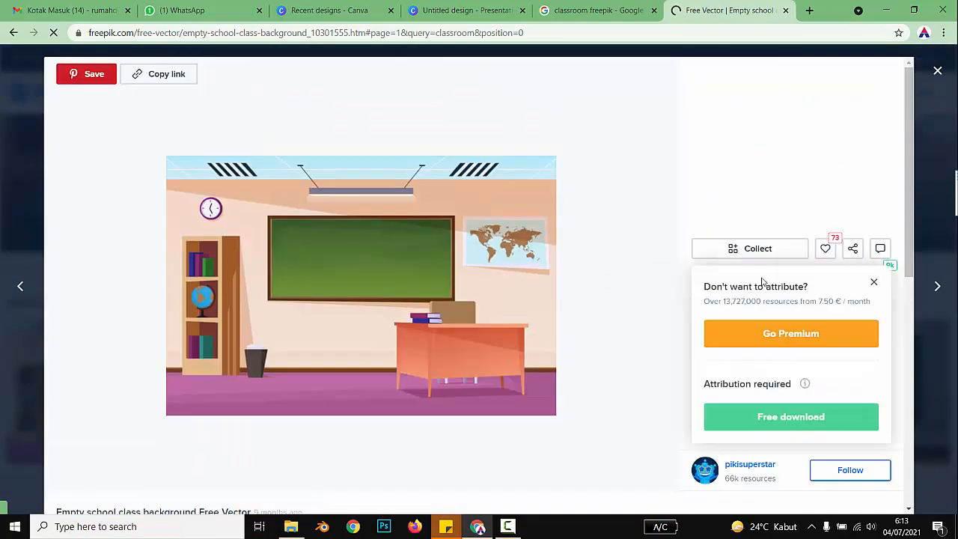
pyautogui.click(817, 416)
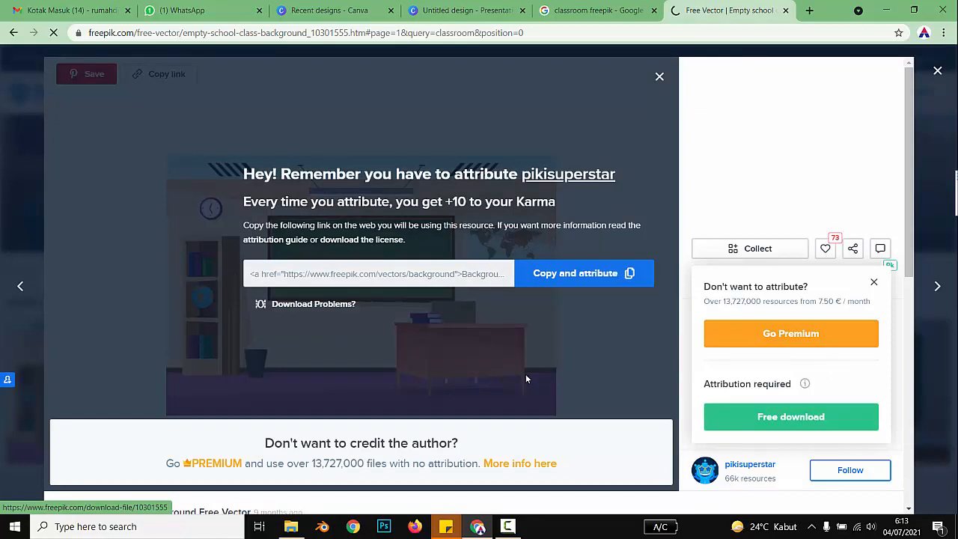
pyautogui.click(664, 79)
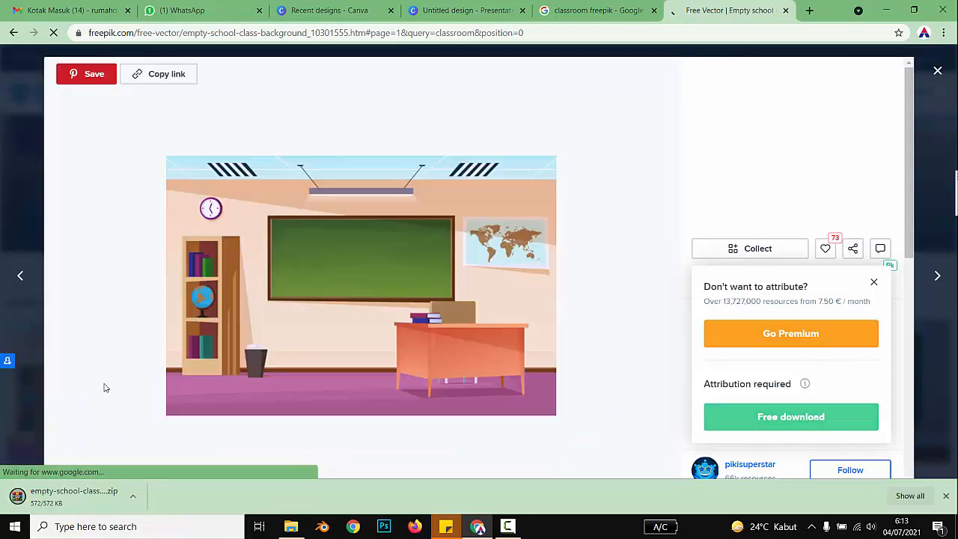
# Extract the downloaded empty-school-class-background.zip into its own folder and select 4409406.ai inside it
pyautogui.click(133, 497)
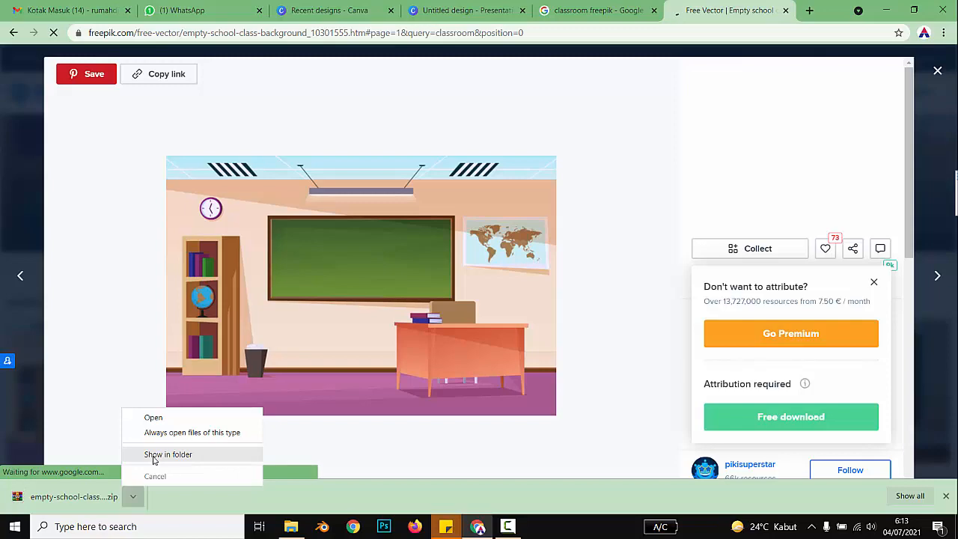
pyautogui.click(153, 456)
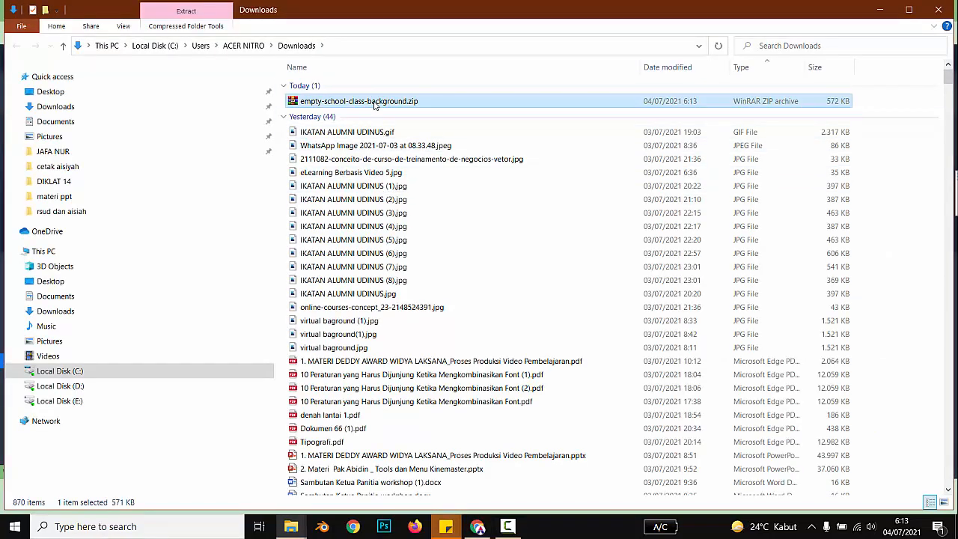
pyautogui.rightClick(376, 105)
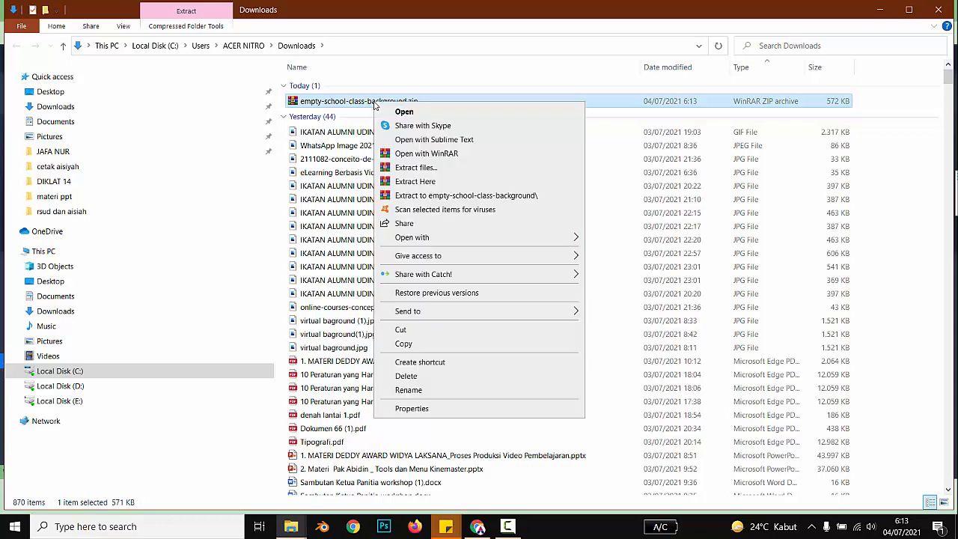
pyautogui.click(439, 195)
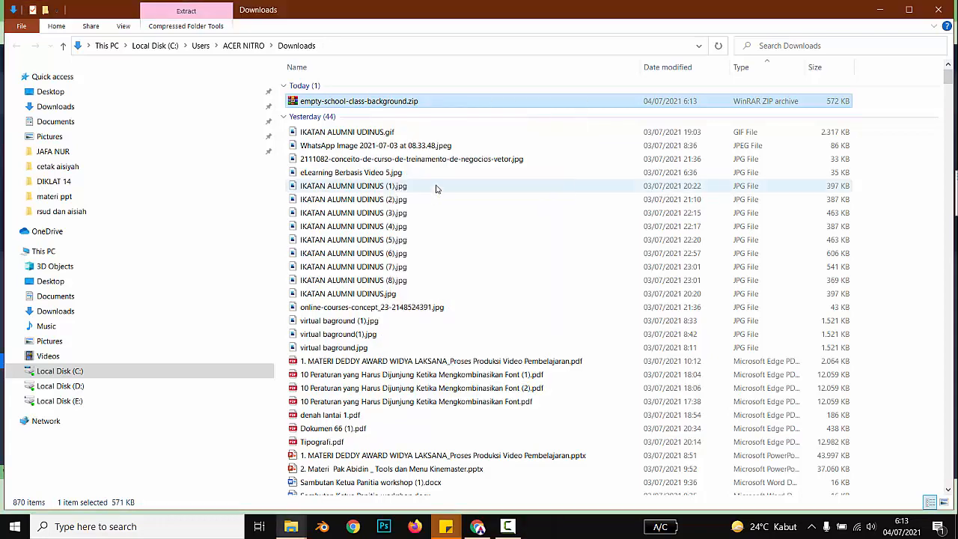
pyautogui.doubleClick(398, 101)
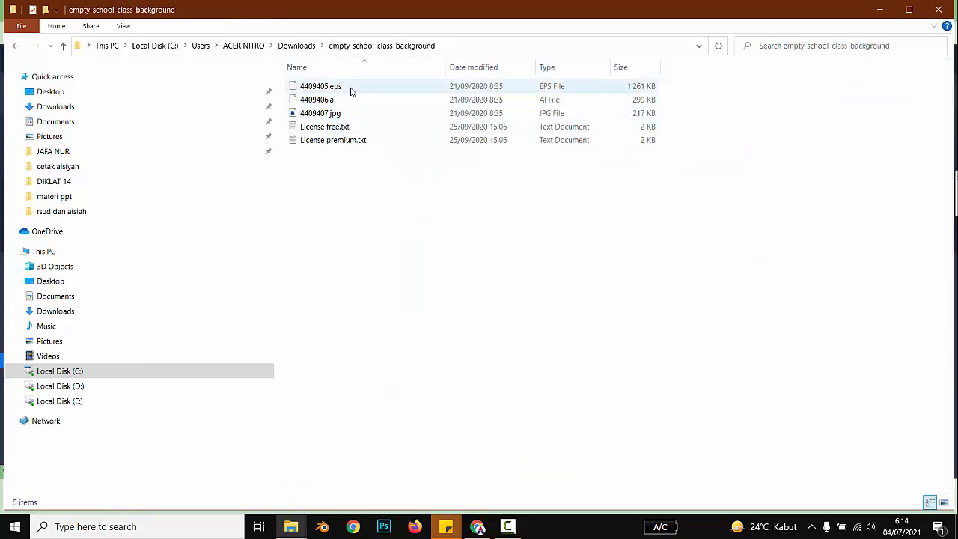
pyautogui.click(348, 103)
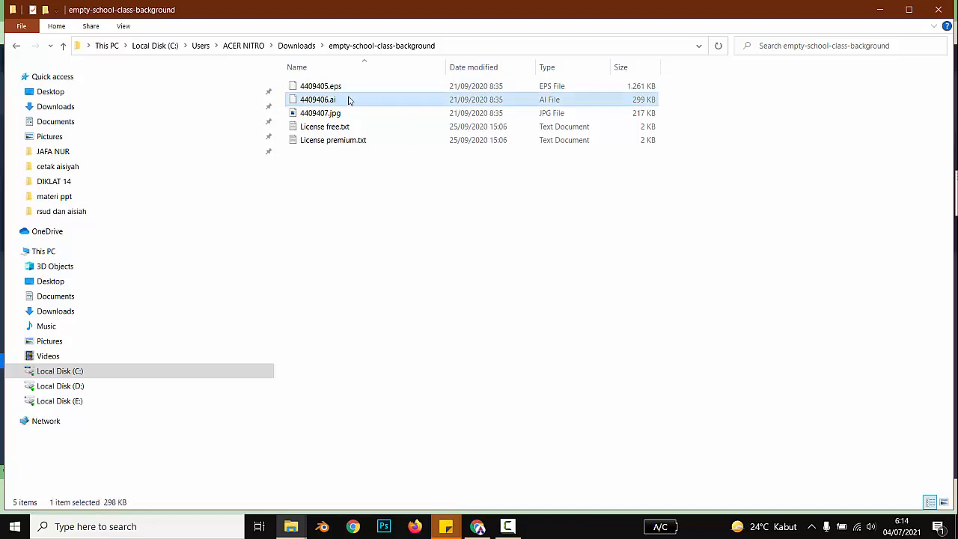
# Launch CorelDRAW X7 and decline opening the auto-backup file
pyautogui.click(139, 526)
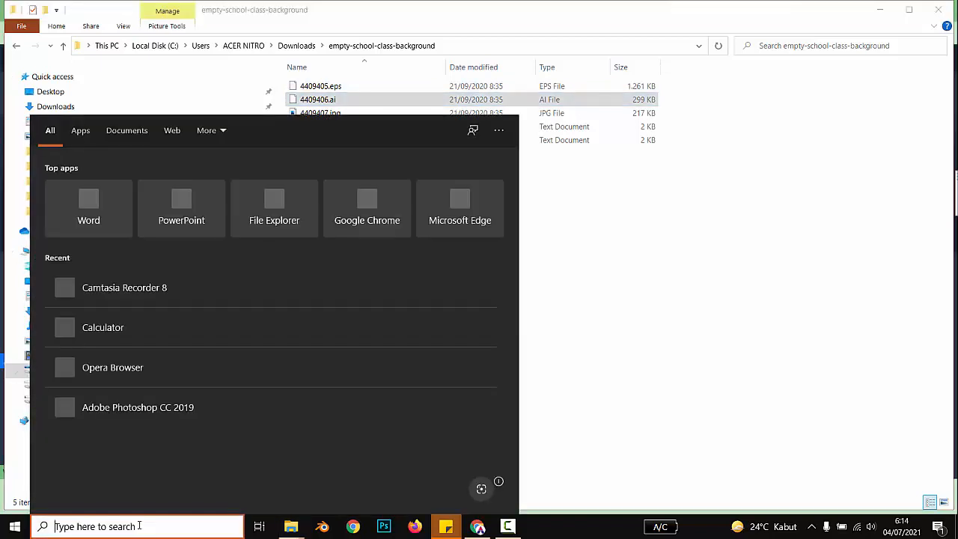
pyautogui.write('corel')
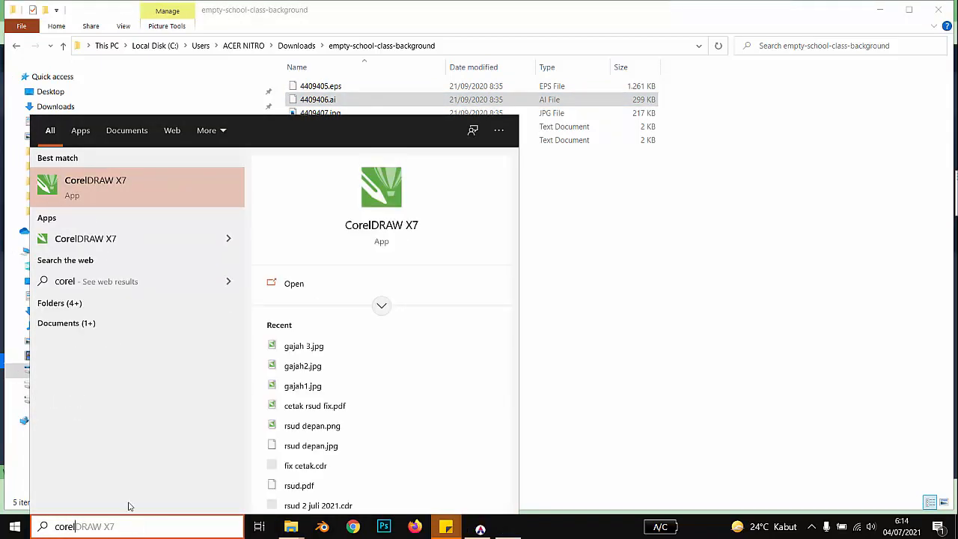
pyautogui.click(114, 193)
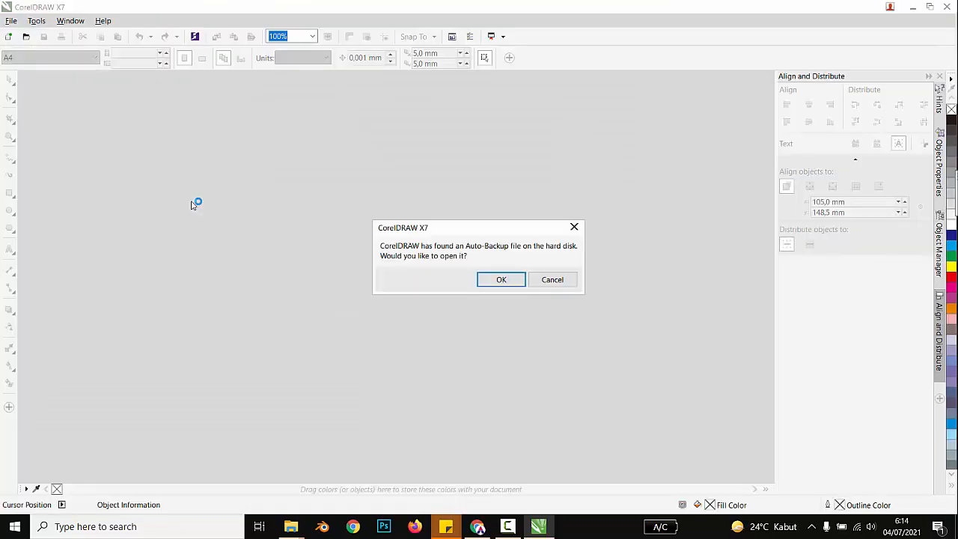
pyautogui.click(551, 281)
pyautogui.click(554, 281)
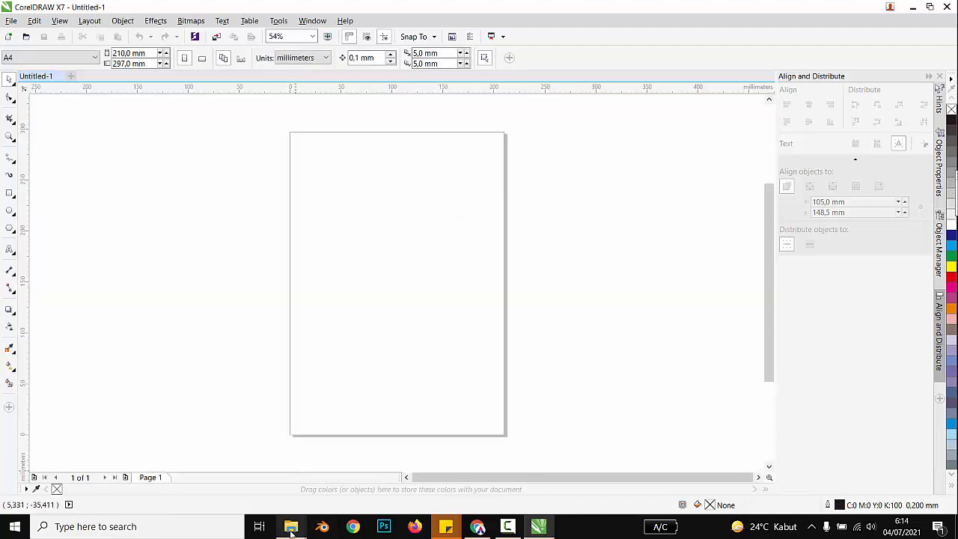
# Import 4409406.ai from the extracted folder into the blank CorelDRAW document and deselect it
pyautogui.moveTo(291, 531)
pyautogui.click(336, 471)
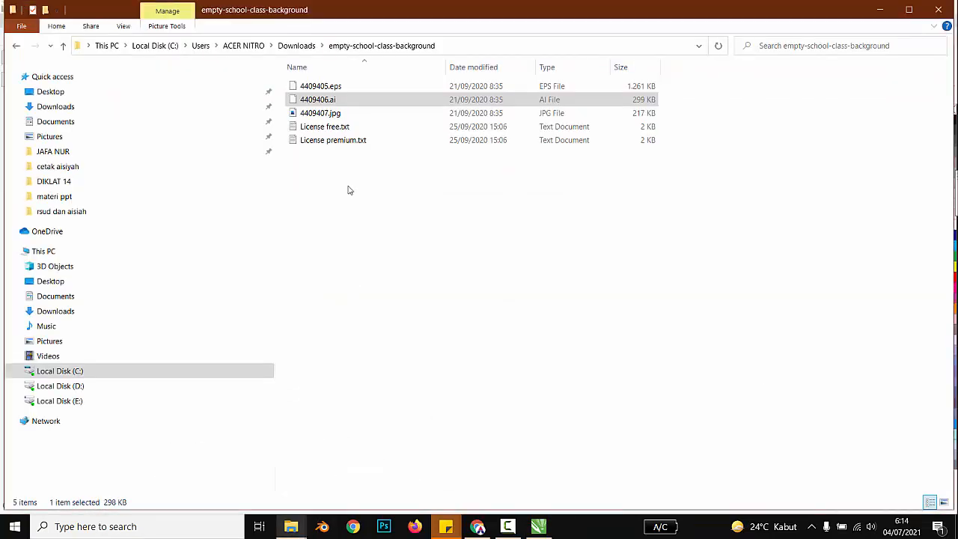
pyautogui.moveTo(351, 138); pyautogui.dragTo(405, 274)
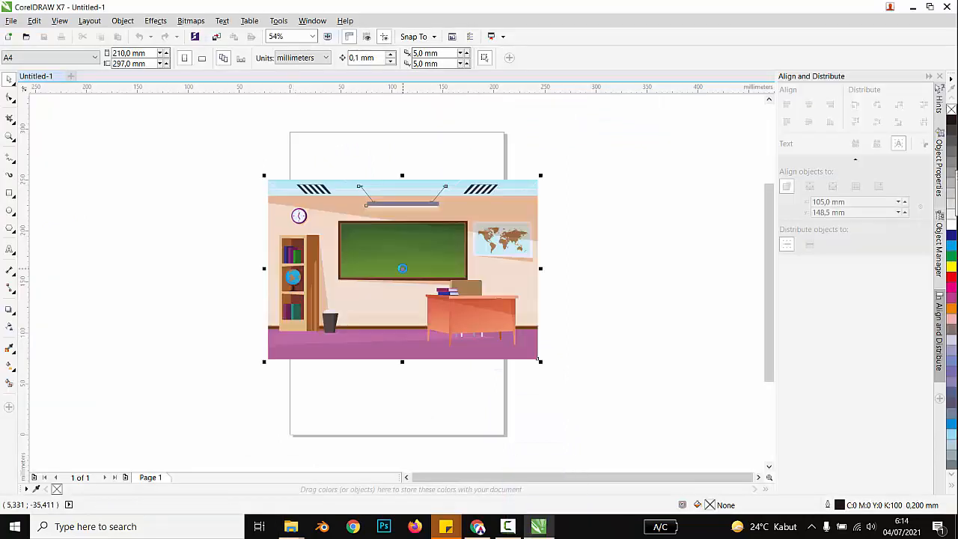
pyautogui.click(362, 155)
pyautogui.click(422, 250)
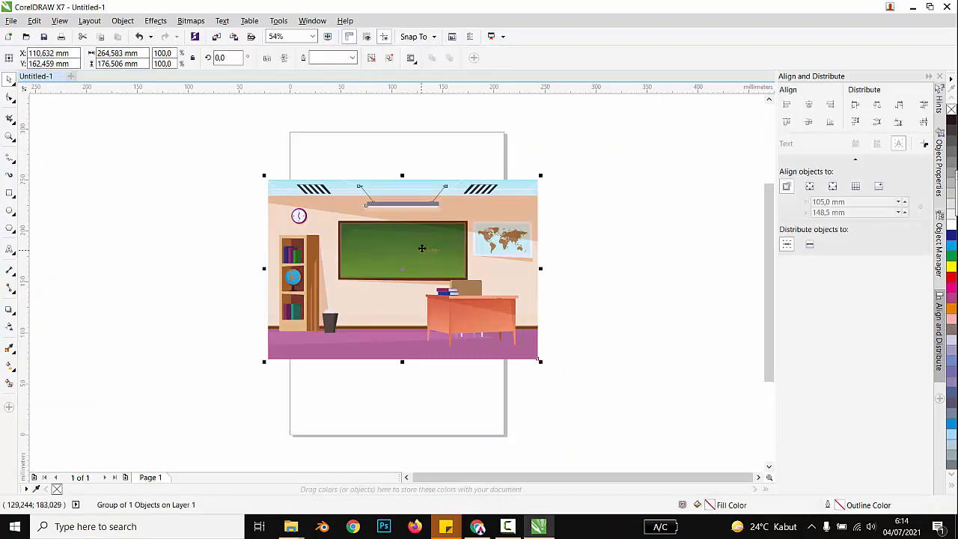
pyautogui.click(439, 138)
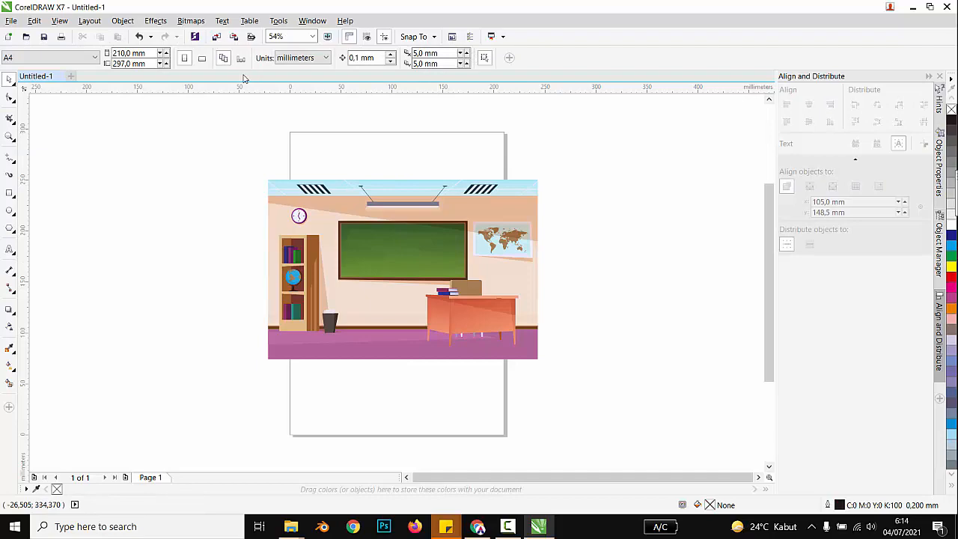
# Switch the A4 page to landscape and move the classroom artwork inside the page
pyautogui.click(203, 58)
pyautogui.moveTo(374, 252)
pyautogui.mouseDown()
pyautogui.moveTo(370, 259)
pyautogui.moveTo(378, 249)
pyautogui.mouseUp()
pyautogui.click(360, 126)
pyautogui.click(398, 273)
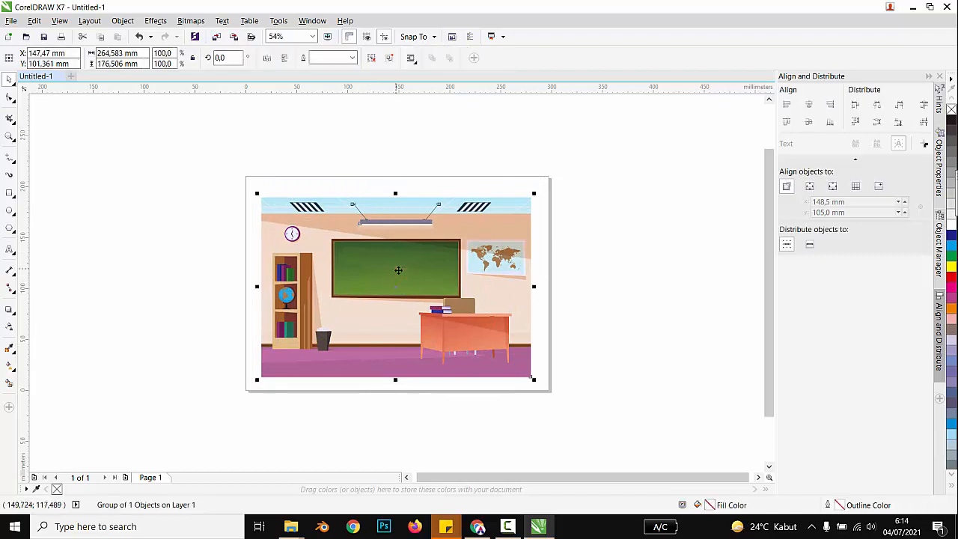
# Try to ungroup all objects of the classroom artwork at once
pyautogui.rightClick(399, 270)
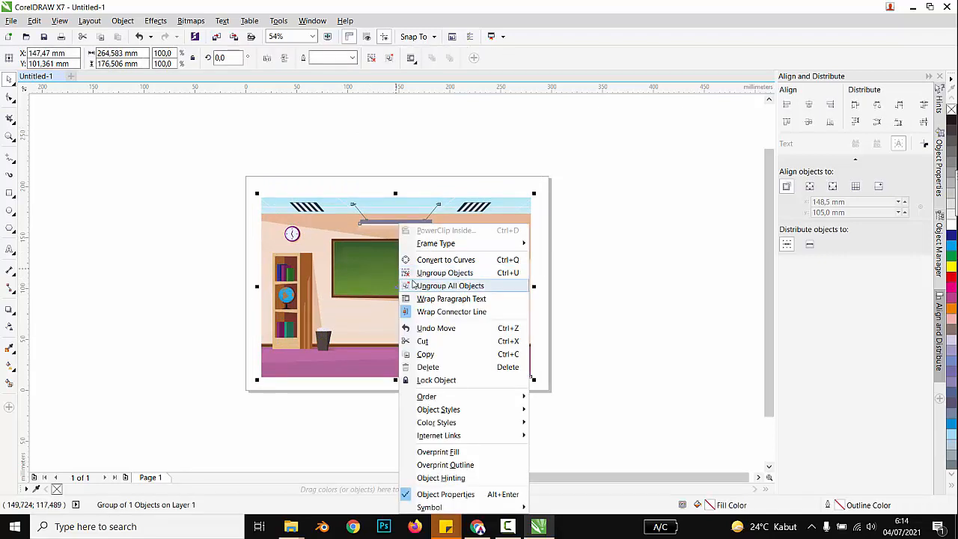
pyautogui.click(413, 285)
pyautogui.click(364, 164)
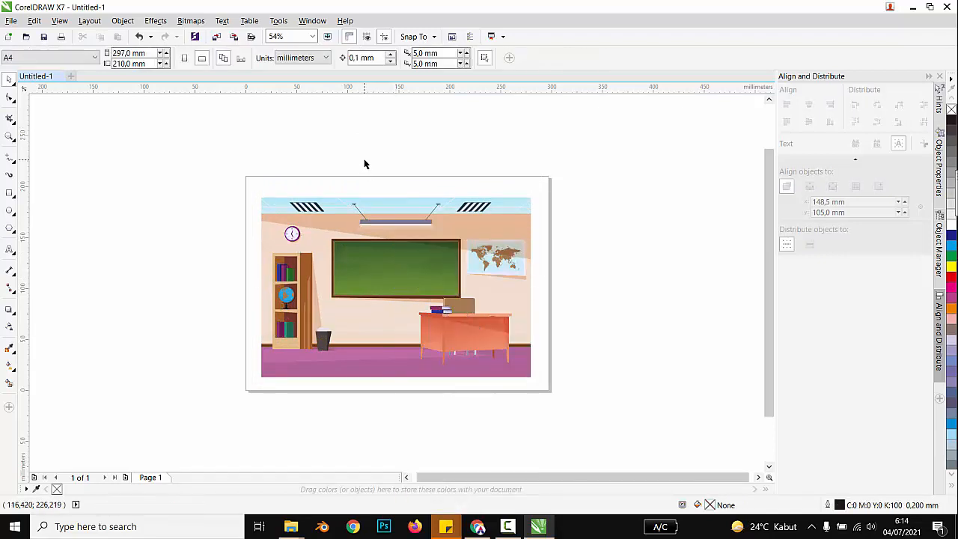
# Ungroup the classroom artwork by one level only
pyautogui.click(380, 232)
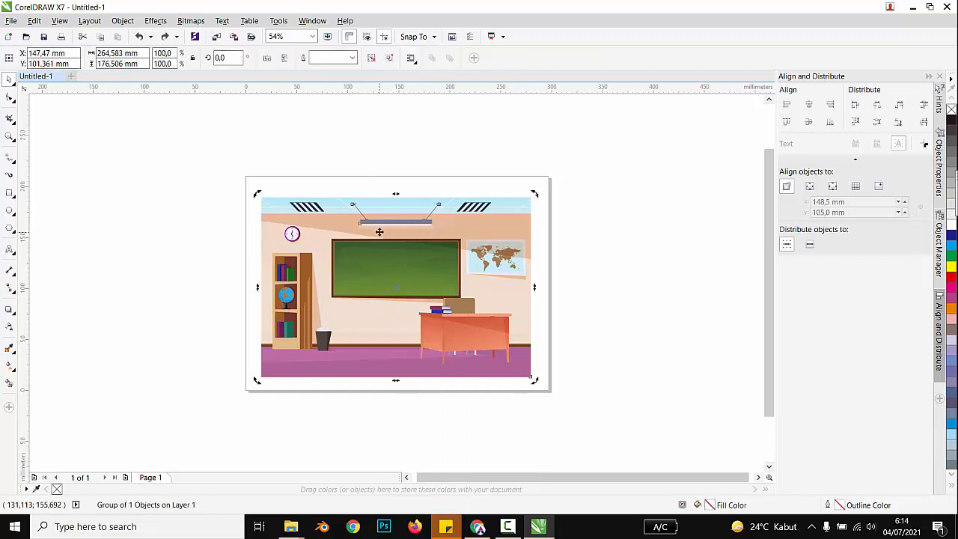
pyautogui.rightClick(381, 229)
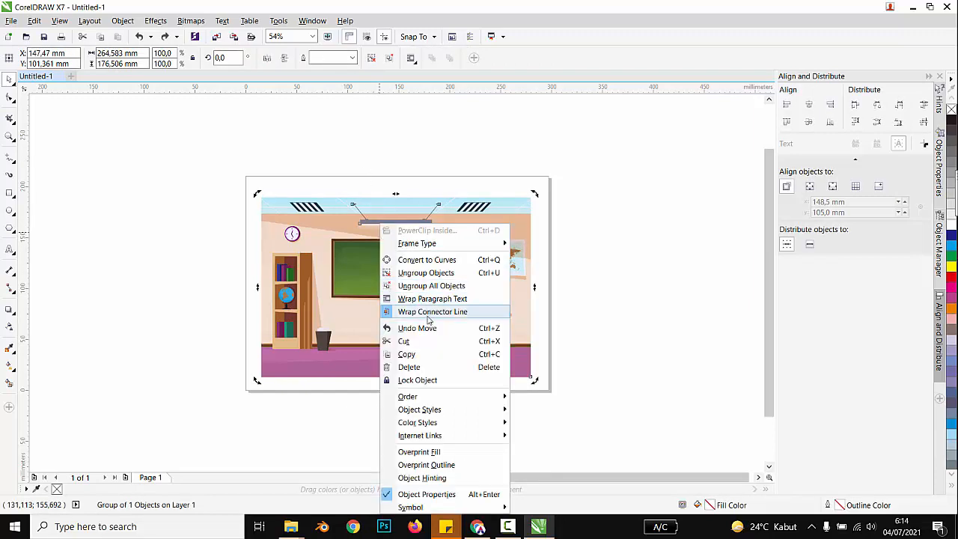
pyautogui.click(426, 272)
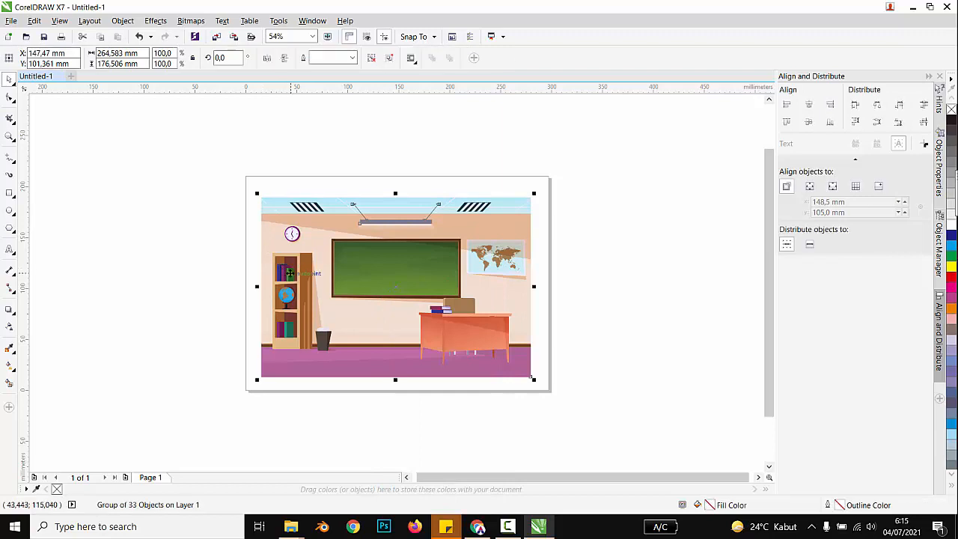
# Ungroup the classroom artwork by one more level, keeping it in its place on the page, and deselect it
pyautogui.moveTo(291, 273); pyautogui.dragTo(229, 264)
pyautogui.hotkey('ctrl', 'z')
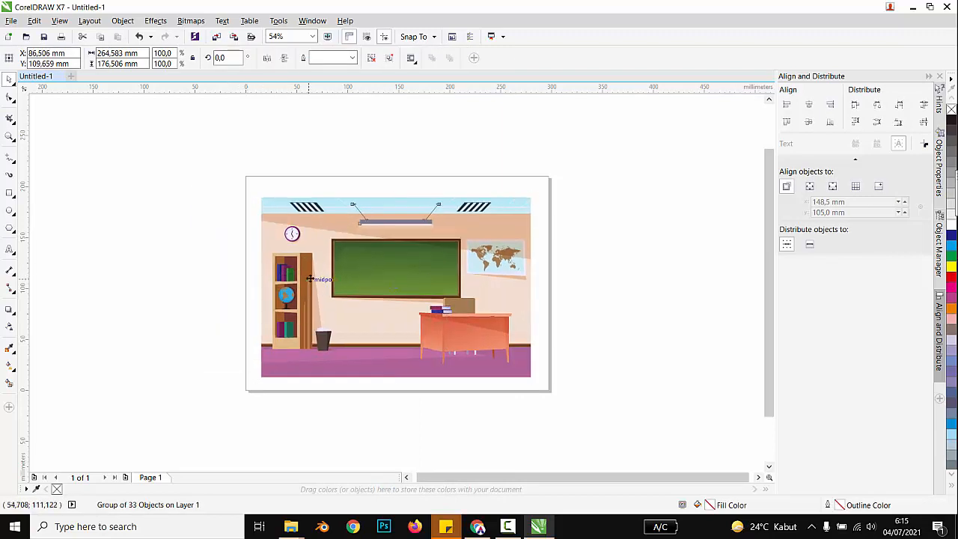
pyautogui.rightClick(355, 223)
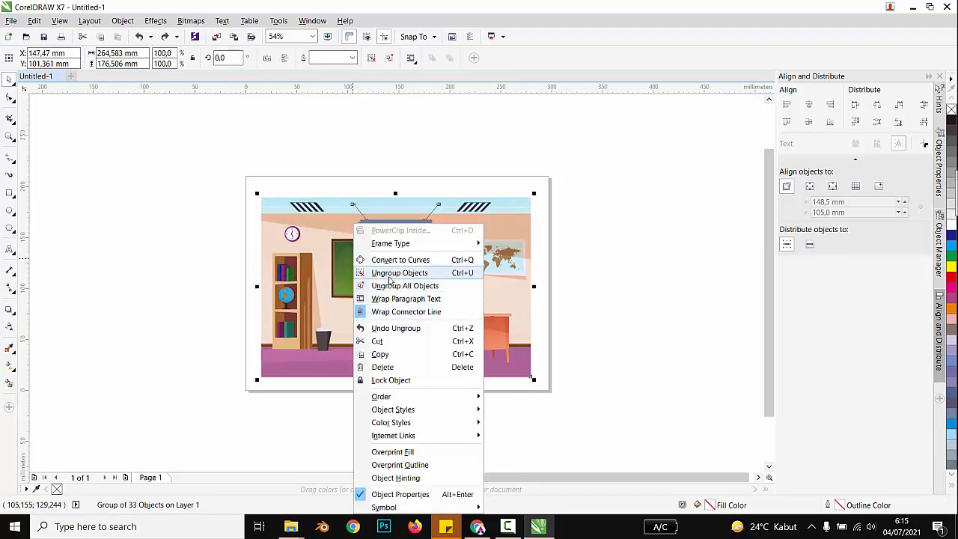
pyautogui.click(389, 272)
pyautogui.moveTo(248, 240)
pyautogui.mouseDown()
pyautogui.moveTo(357, 381)
pyautogui.moveTo(252, 310)
pyautogui.moveTo(238, 248)
pyautogui.mouseUp()
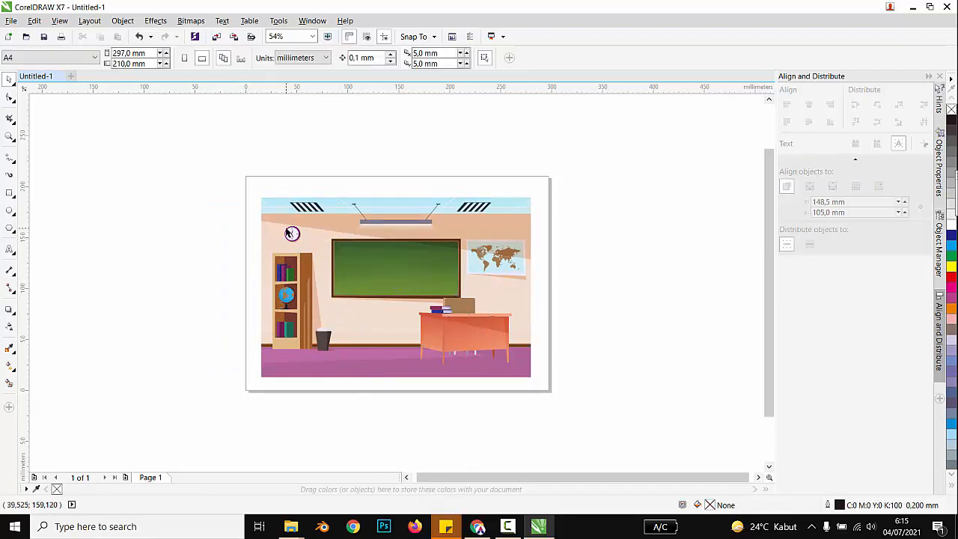
# Move the green chalkboard and the world map above the page, and the desk with its chair and books beside it
pyautogui.scroll(3, 289, 233)
pyautogui.click(395, 269)
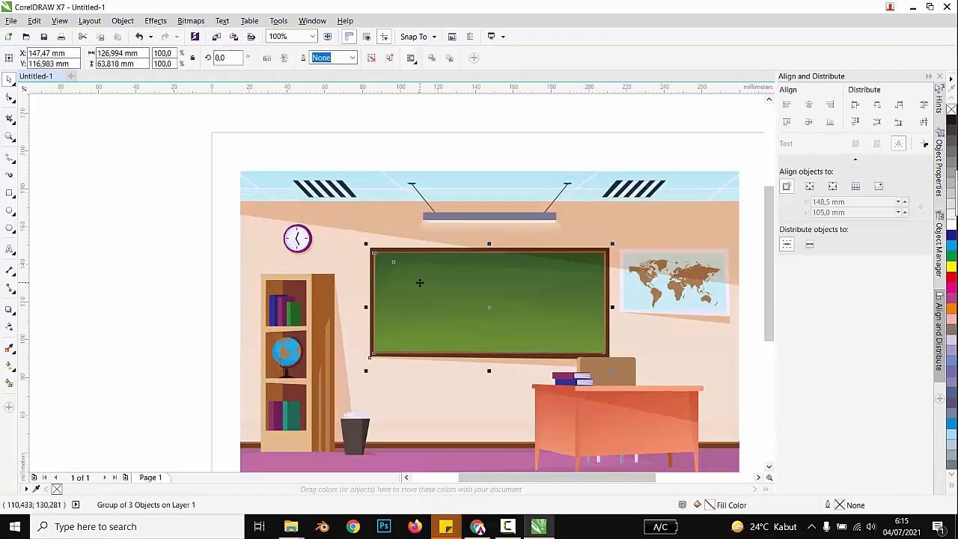
pyautogui.moveTo(420, 280); pyautogui.dragTo(447, 164)
pyautogui.scroll(-3, 402, 323)
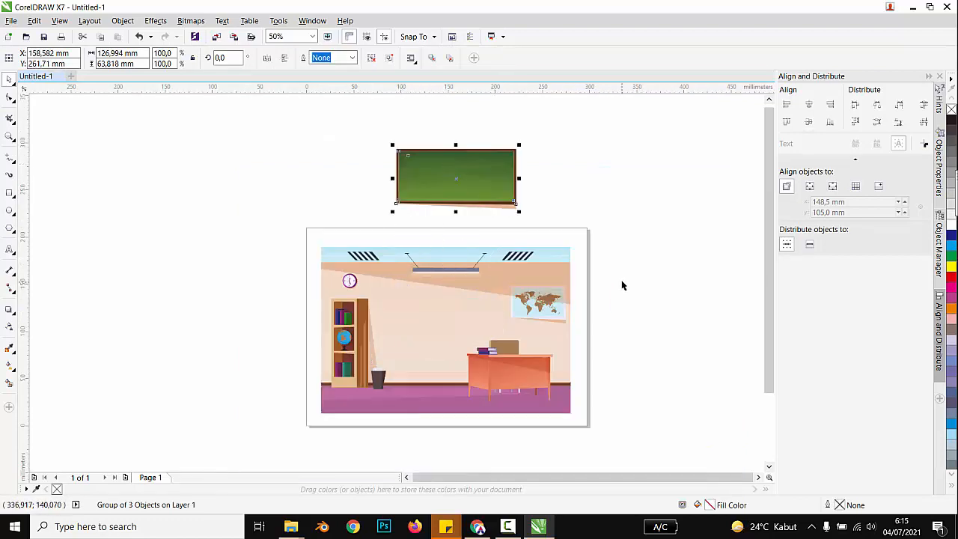
pyautogui.moveTo(621, 281); pyautogui.dragTo(585, 182)
pyautogui.moveTo(501, 380); pyautogui.dragTo(648, 332)
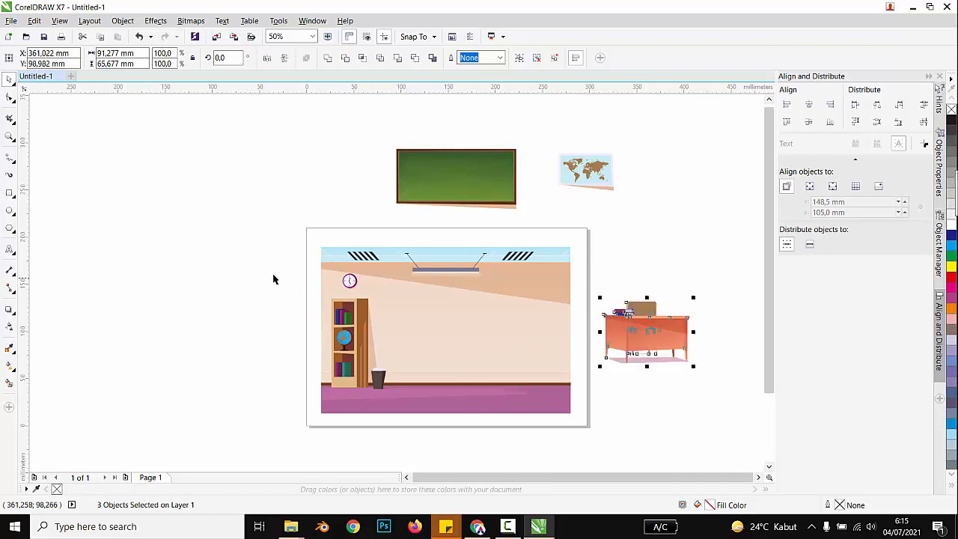
# Move the bookshelf with the trash bin, and the wall clock, off the page into the empty area beside it
pyautogui.moveTo(358, 328); pyautogui.dragTo(357, 326)
pyautogui.moveTo(296, 292); pyautogui.dragTo(398, 389)
pyautogui.moveTo(375, 358); pyautogui.dragTo(273, 346)
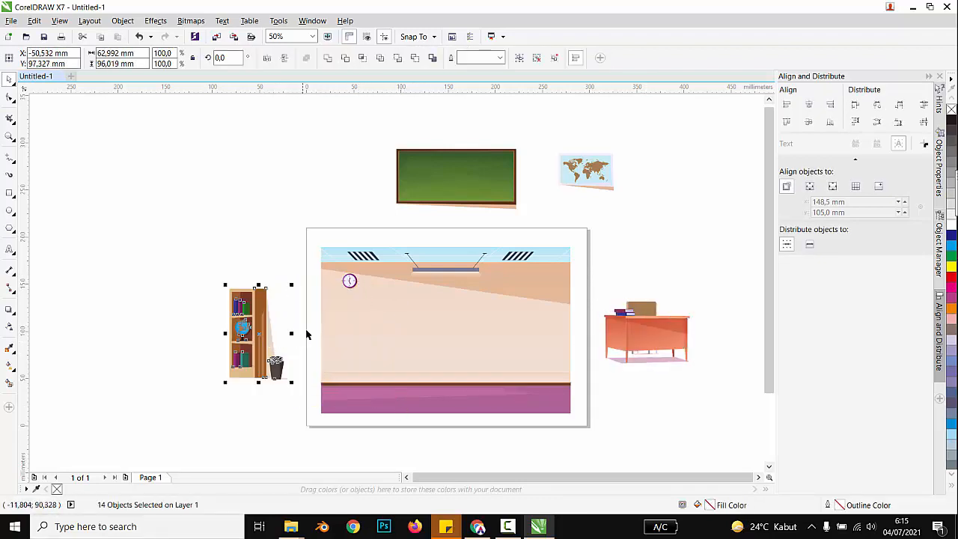
pyautogui.click(351, 281)
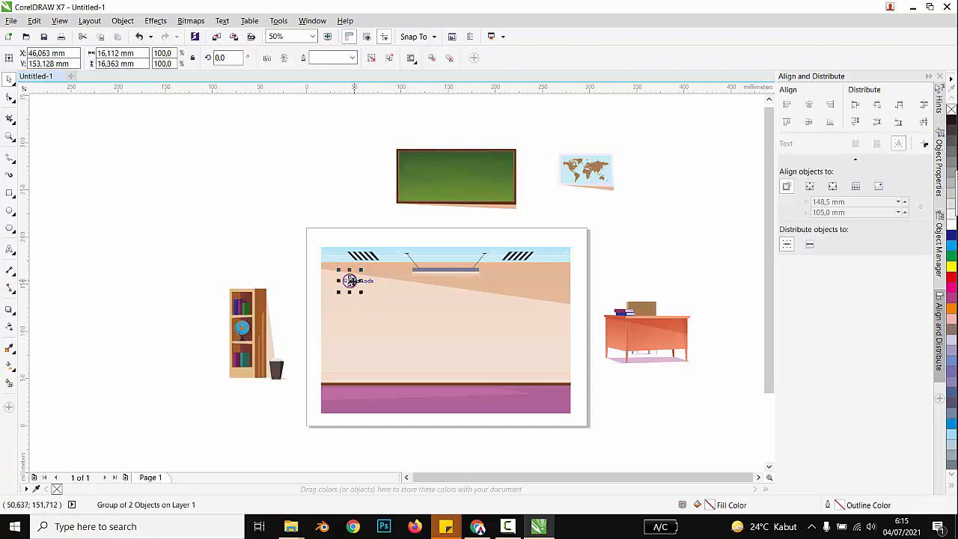
pyautogui.moveTo(351, 281); pyautogui.dragTo(285, 206)
# Start exporting the selected room background and create a folder named aset for it inside DIKLAT UPGRIS PPMULTINDO
pyautogui.moveTo(315, 238); pyautogui.dragTo(574, 420)
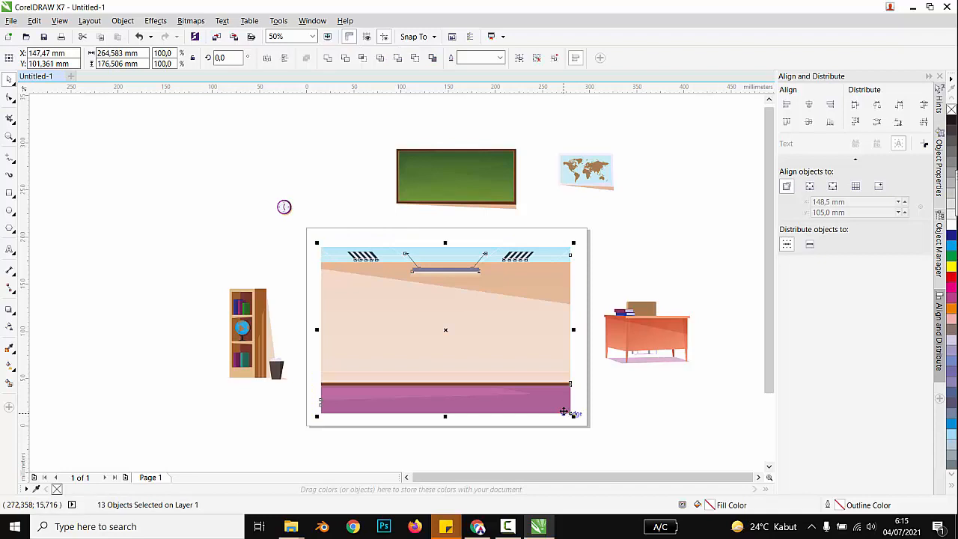
pyautogui.click(13, 24)
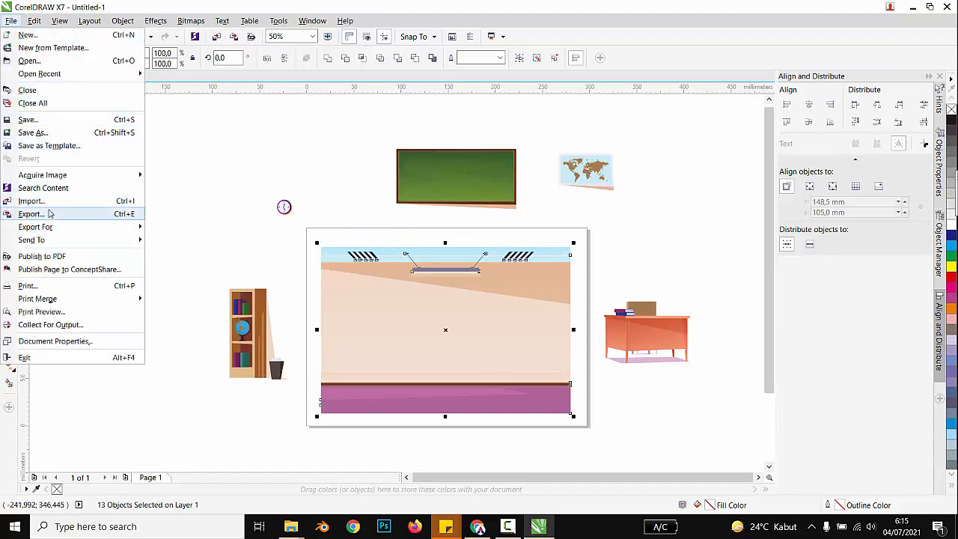
pyautogui.click(53, 215)
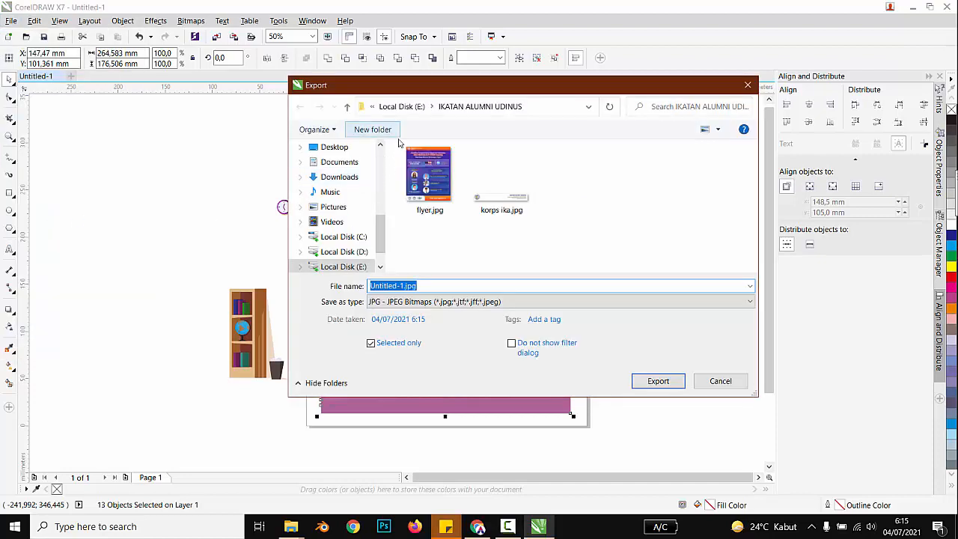
pyautogui.click(328, 147)
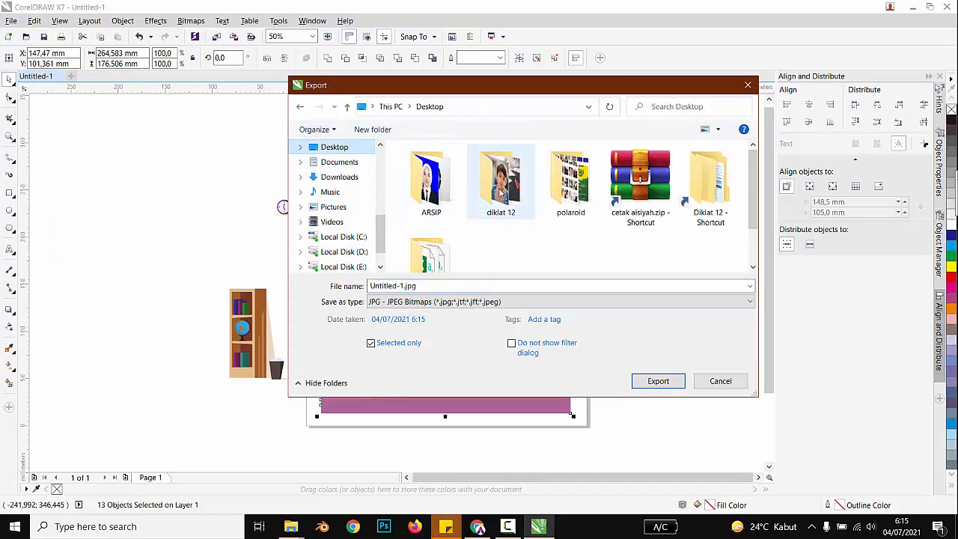
pyautogui.scroll(-1, 554, 232)
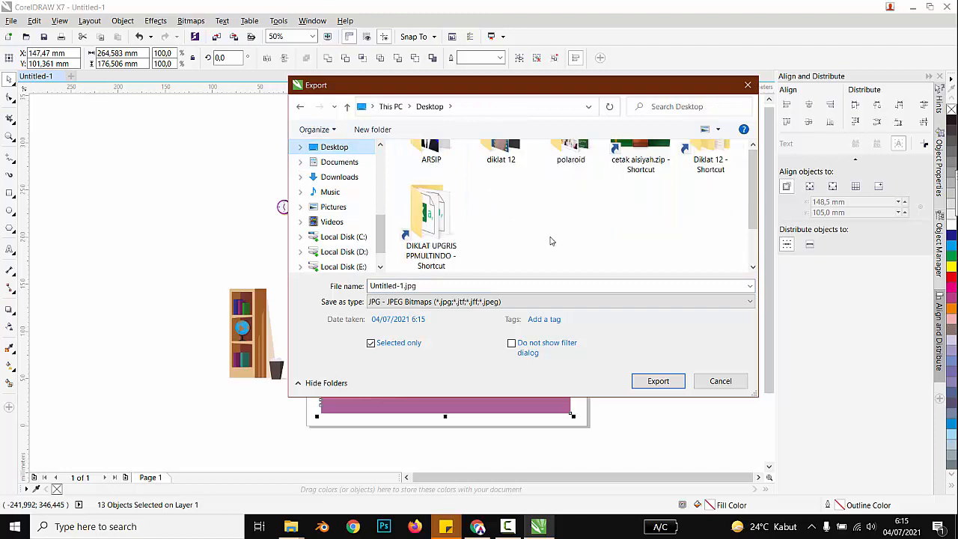
pyautogui.doubleClick(447, 215)
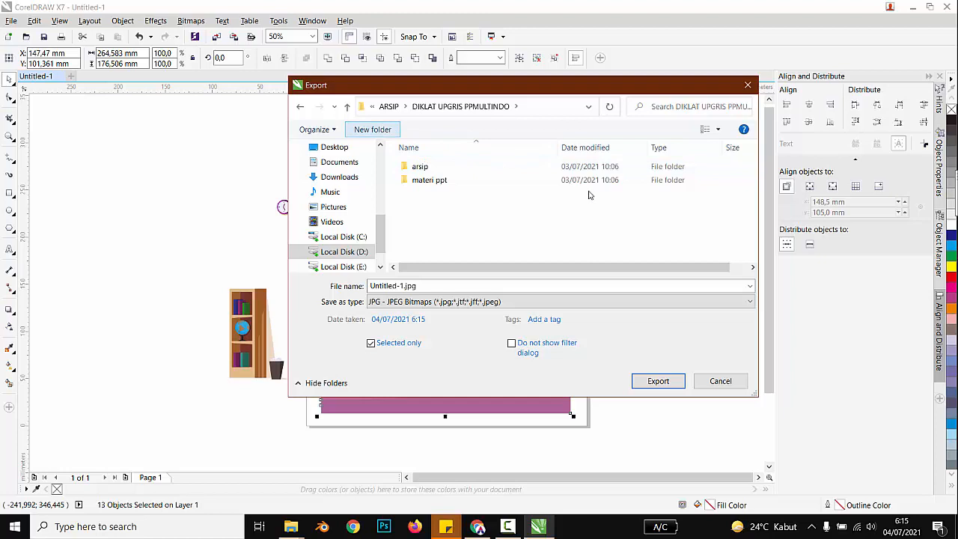
pyautogui.write('aset')
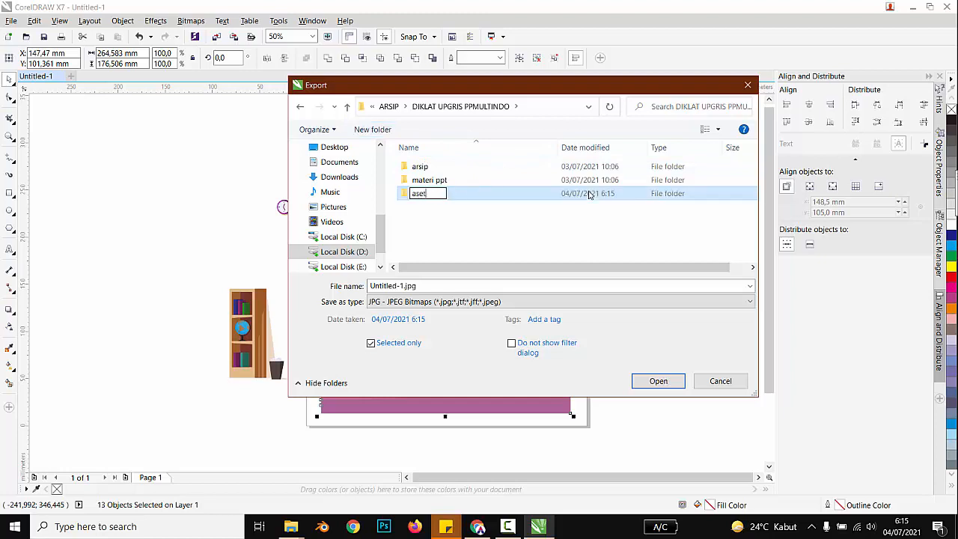
pyautogui.press('Return')
pyautogui.press('Return')
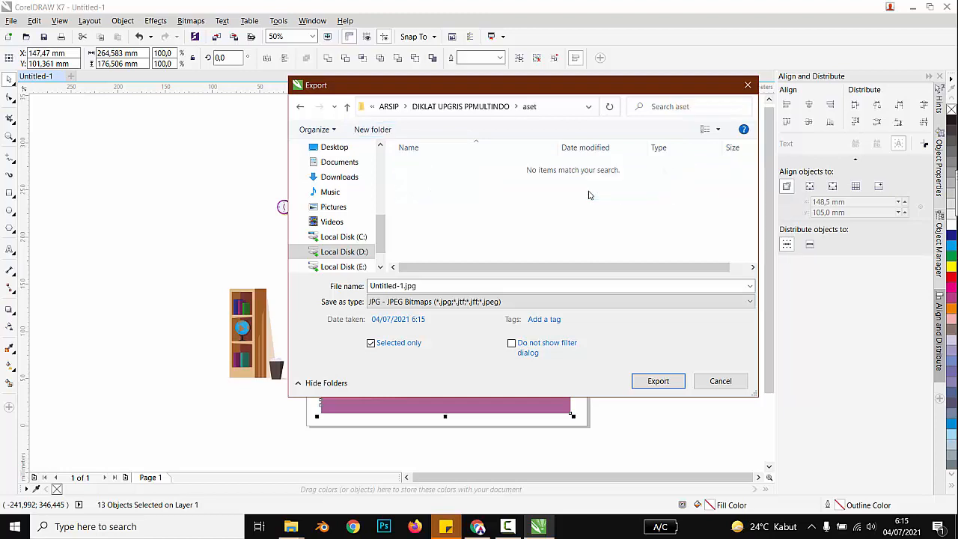
# Export the selected room background as a PNG file named 1 in the aset folder
pyautogui.click(483, 304)
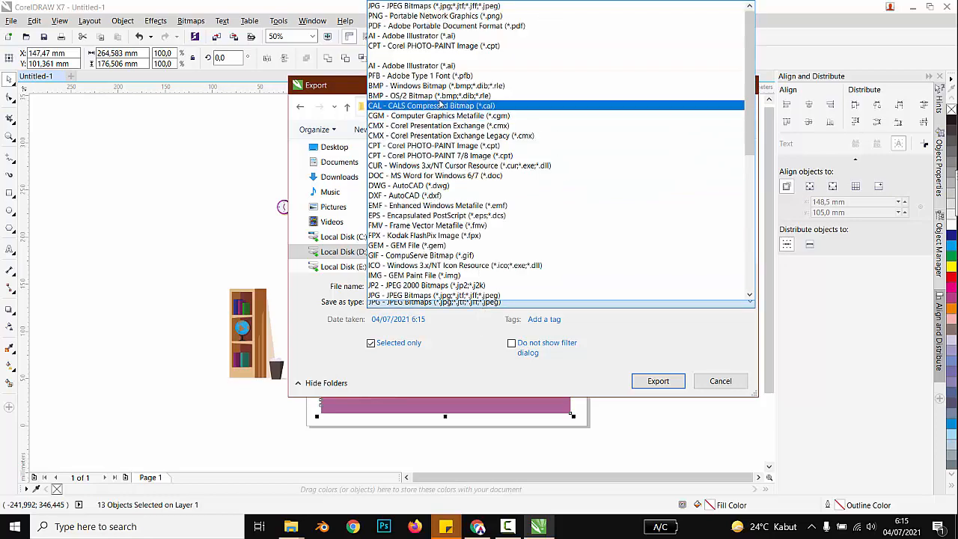
pyautogui.click(439, 16)
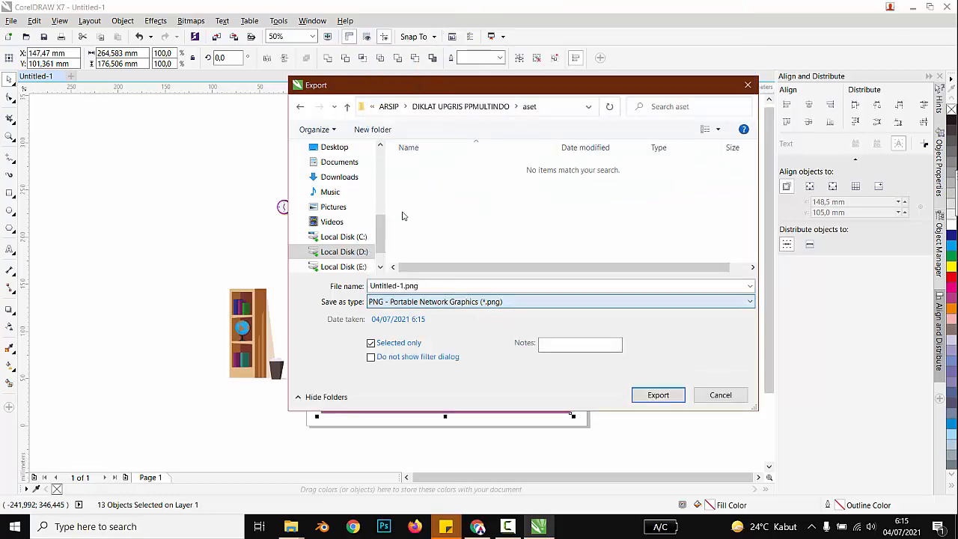
pyautogui.moveTo(423, 286); pyautogui.dragTo(356, 289)
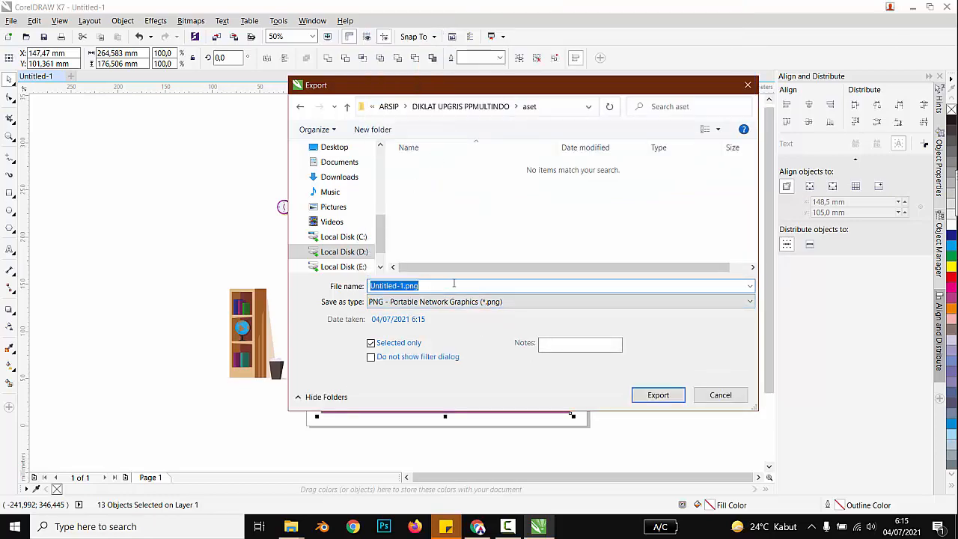
pyautogui.write('1')
pyautogui.click(672, 399)
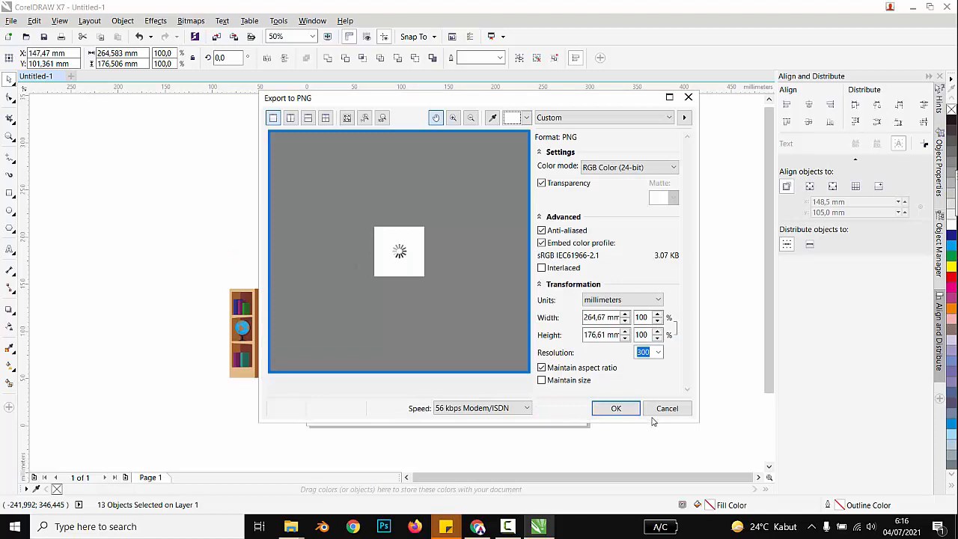
pyautogui.click(626, 412)
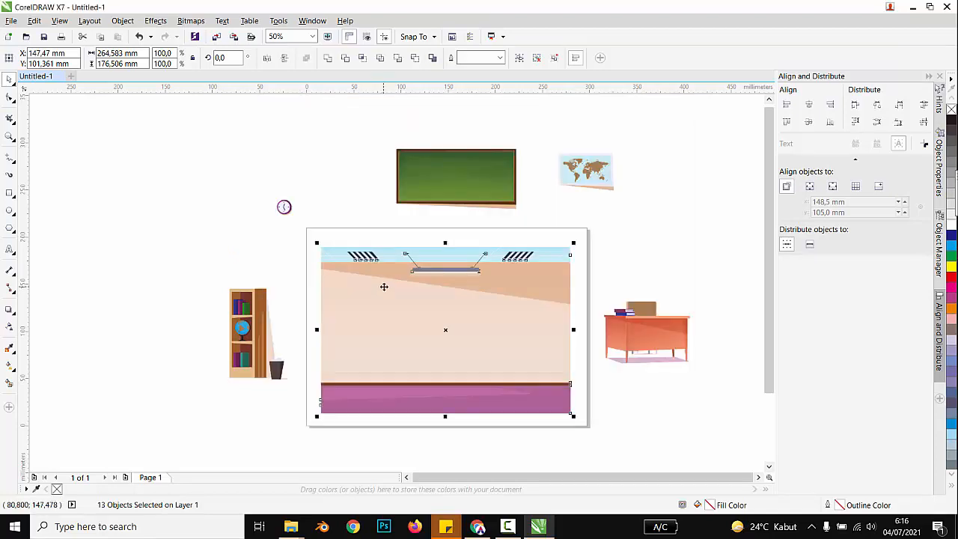
# Delete the exported room background and move the bookshelf with the trash bin onto the empty page
pyautogui.press('Delete')
pyautogui.moveTo(214, 268); pyautogui.dragTo(318, 452)
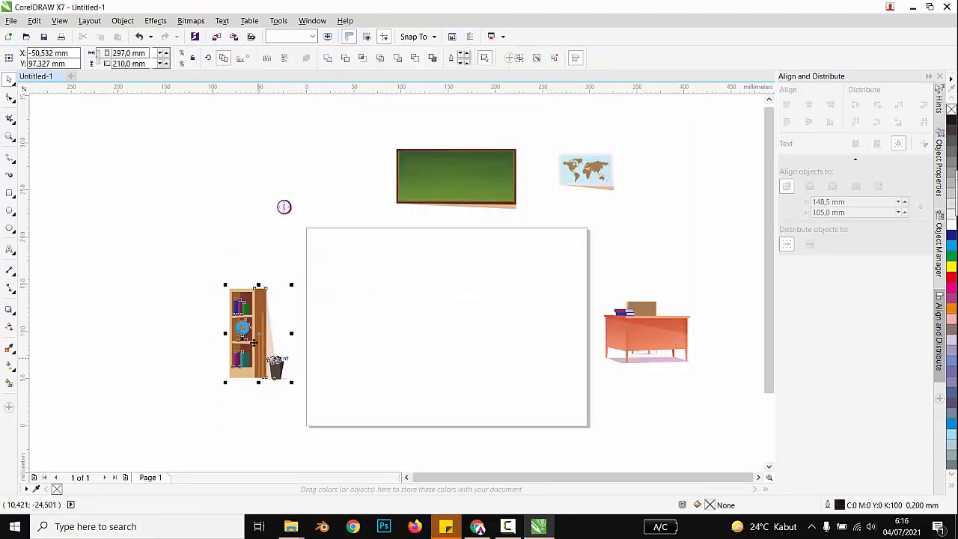
pyautogui.moveTo(259, 334); pyautogui.dragTo(399, 310)
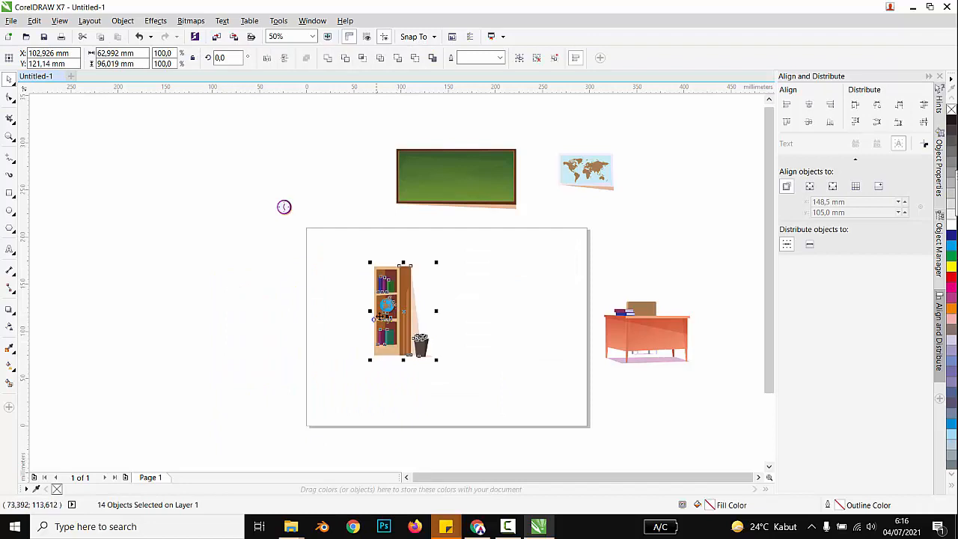
# Export the selected bookshelf and trash bin as a PNG file named 2 in the aset folder
pyautogui.click(11, 20)
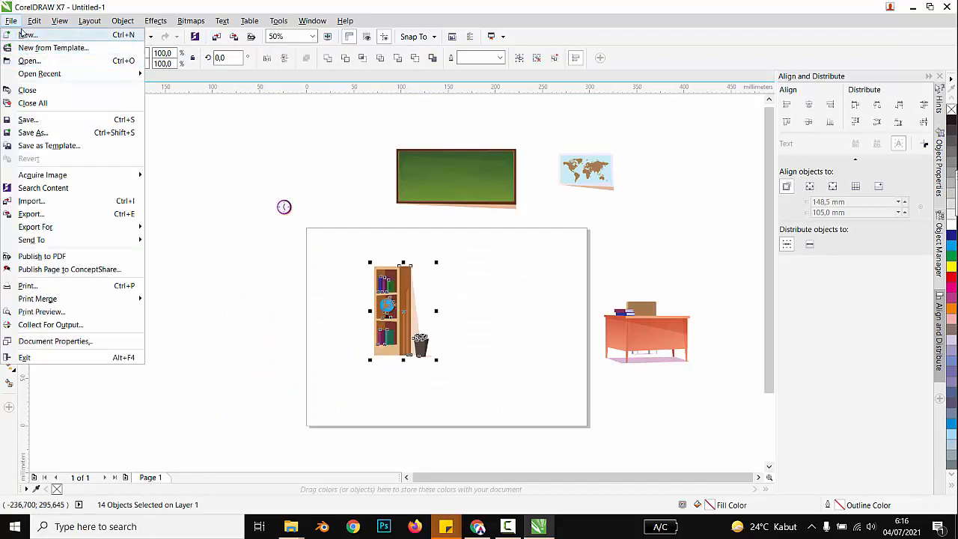
pyautogui.click(69, 215)
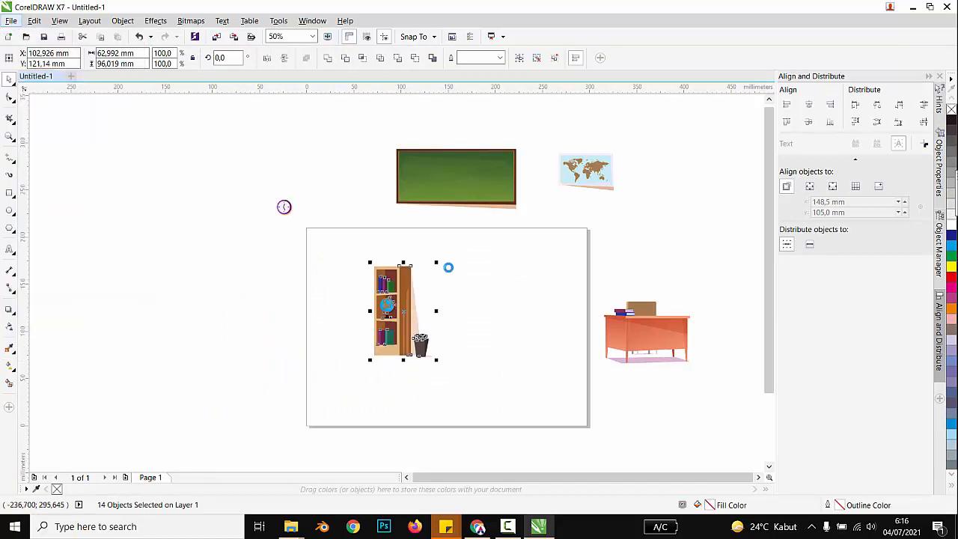
pyautogui.write('2')
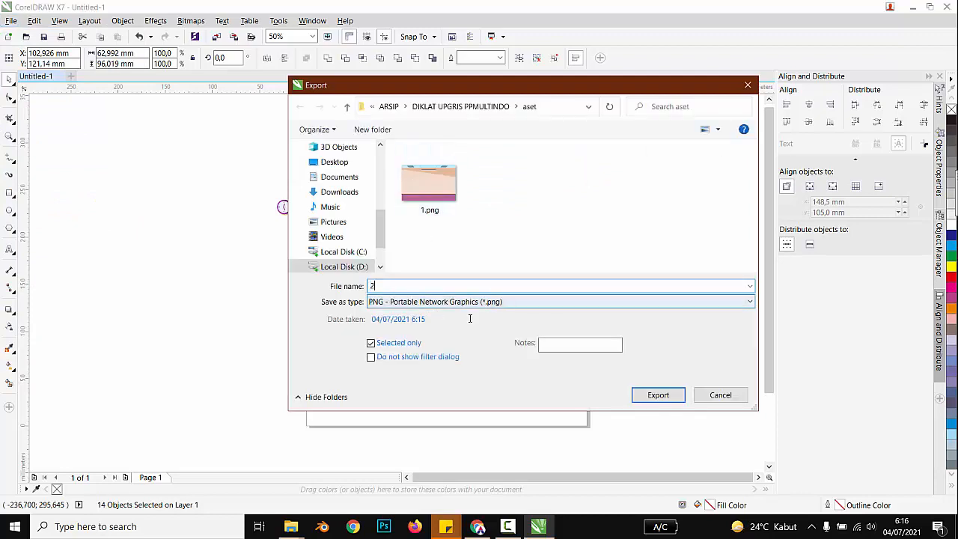
pyautogui.click(660, 401)
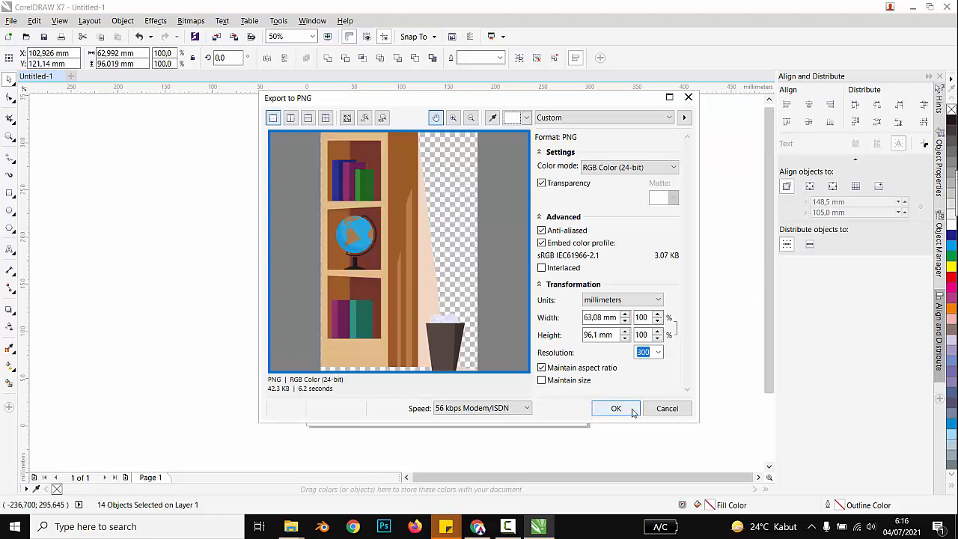
pyautogui.click(615, 407)
# Delete the exported bookshelf and trash bin and move the wall clock onto the page
pyautogui.press('Delete')
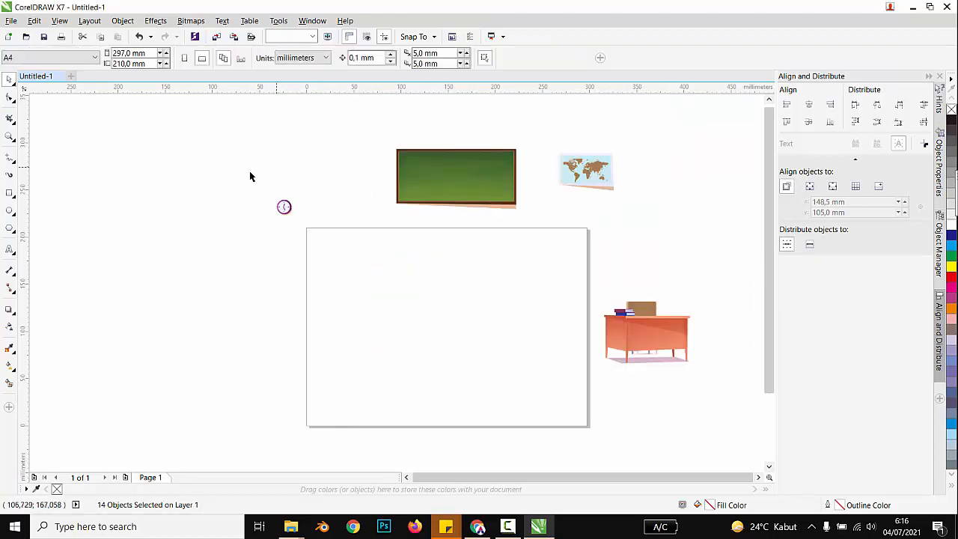
pyautogui.moveTo(249, 171); pyautogui.dragTo(318, 261)
pyautogui.moveTo(285, 206); pyautogui.dragTo(387, 294)
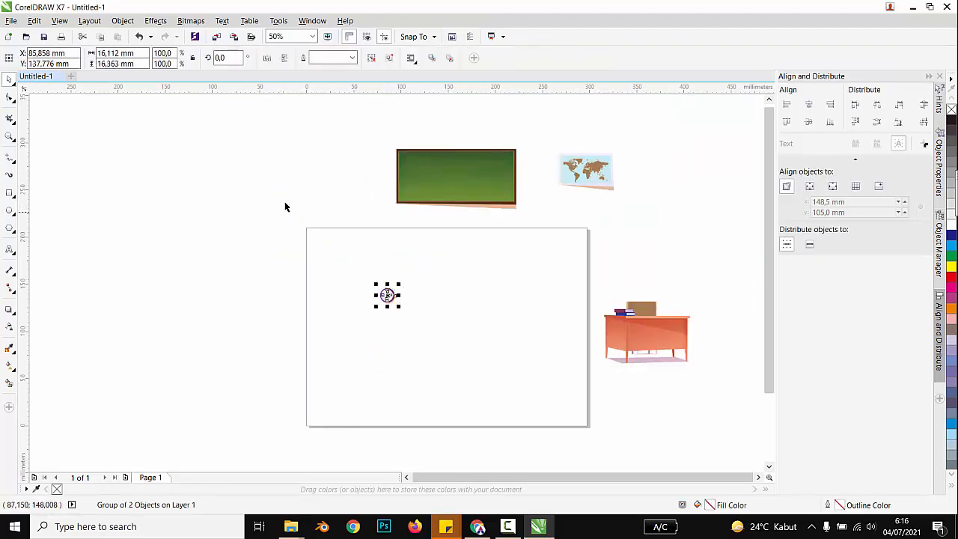
# Export the selected wall clock as a PNG file named 3 in the aset folder
pyautogui.click(9, 21)
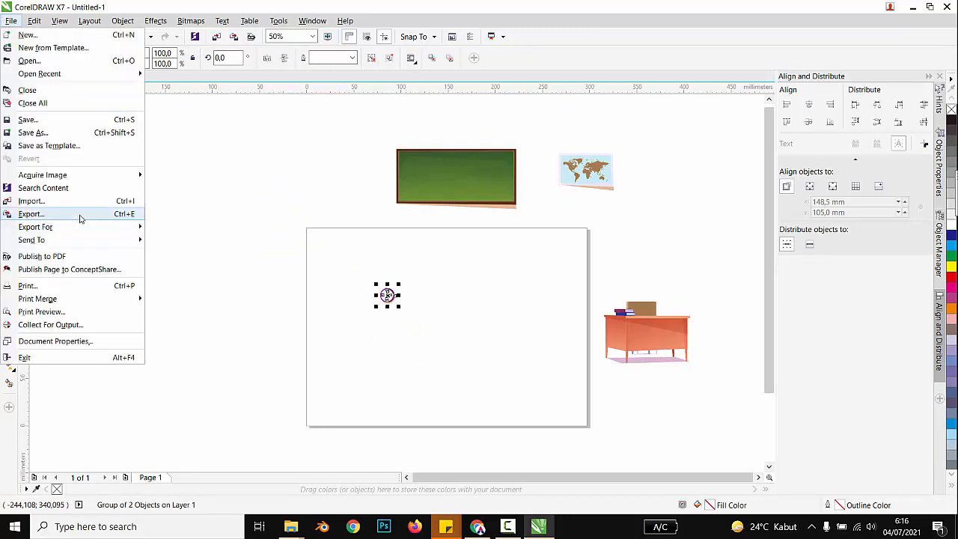
pyautogui.click(80, 216)
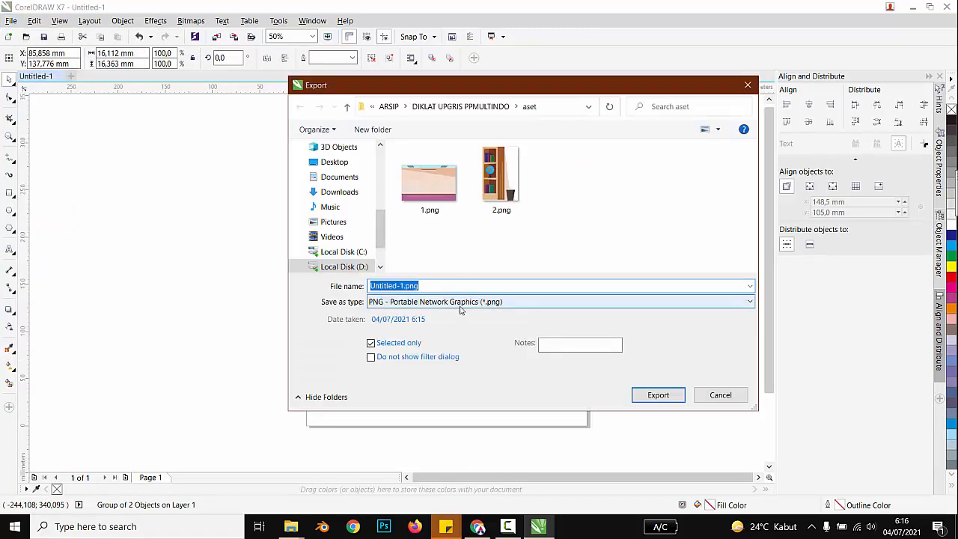
pyautogui.write('3')
pyautogui.click(678, 394)
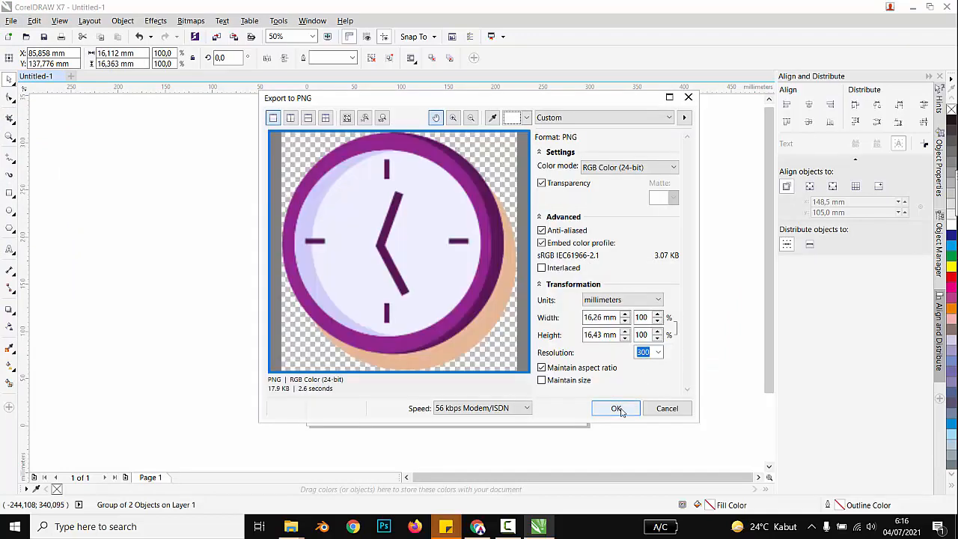
pyautogui.click(615, 408)
# Move the green chalkboard onto the empty page and export it as a PNG file named 4 in the aset folder
pyautogui.moveTo(368, 124); pyautogui.dragTo(547, 254)
pyautogui.moveTo(487, 175); pyautogui.dragTo(431, 308)
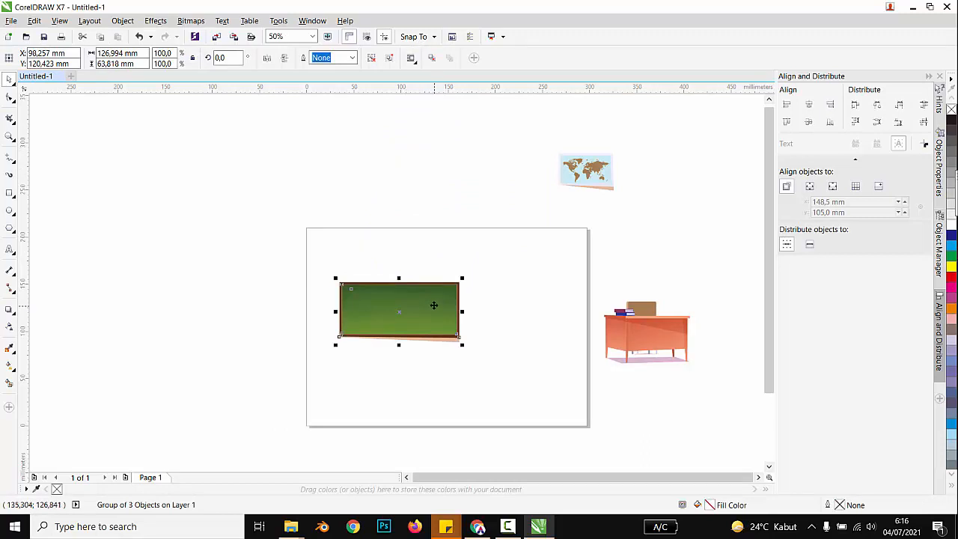
pyautogui.click(11, 21)
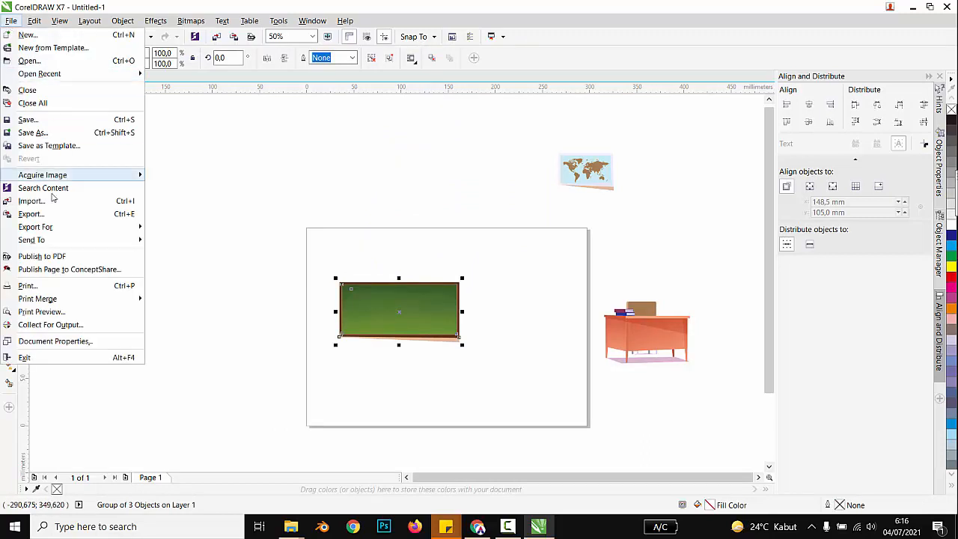
pyautogui.press('Escape')
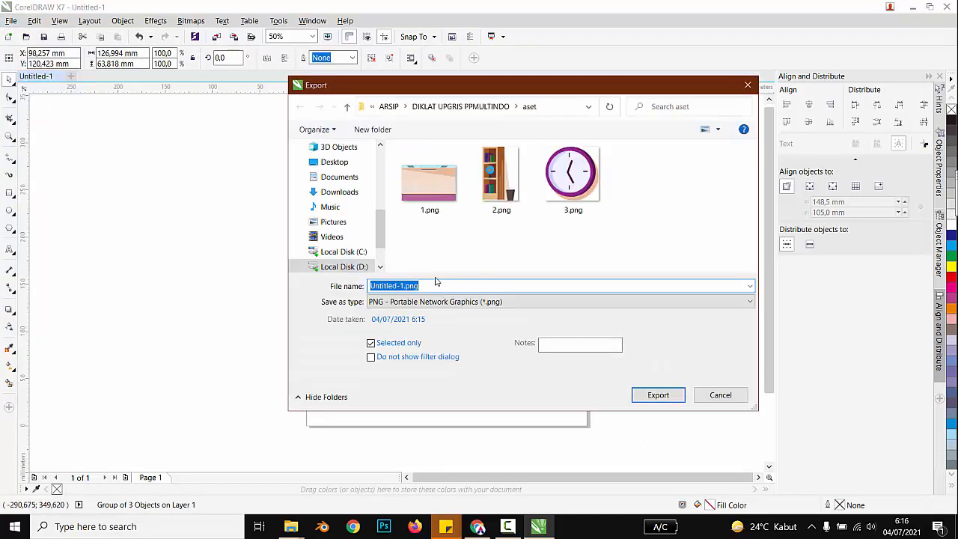
pyautogui.write('4')
pyautogui.click(660, 396)
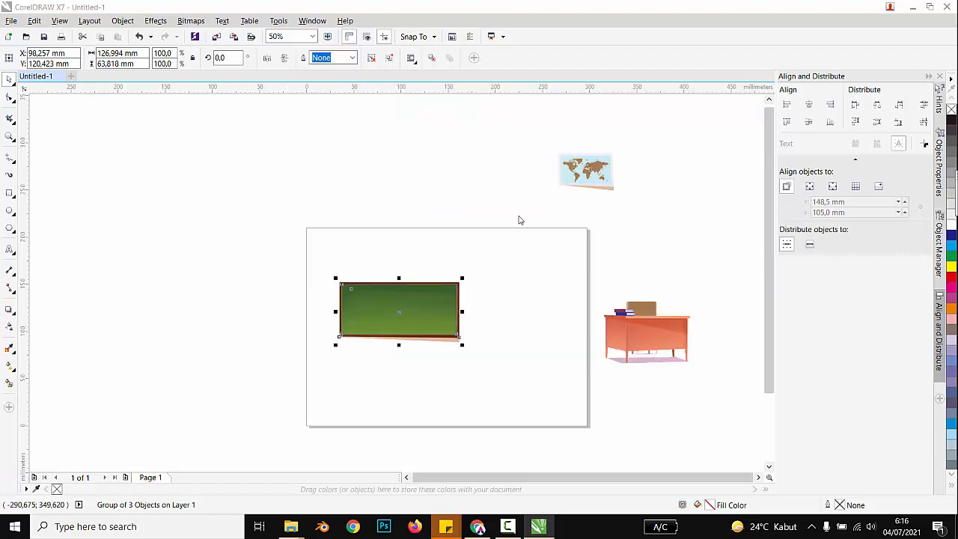
pyautogui.click(618, 408)
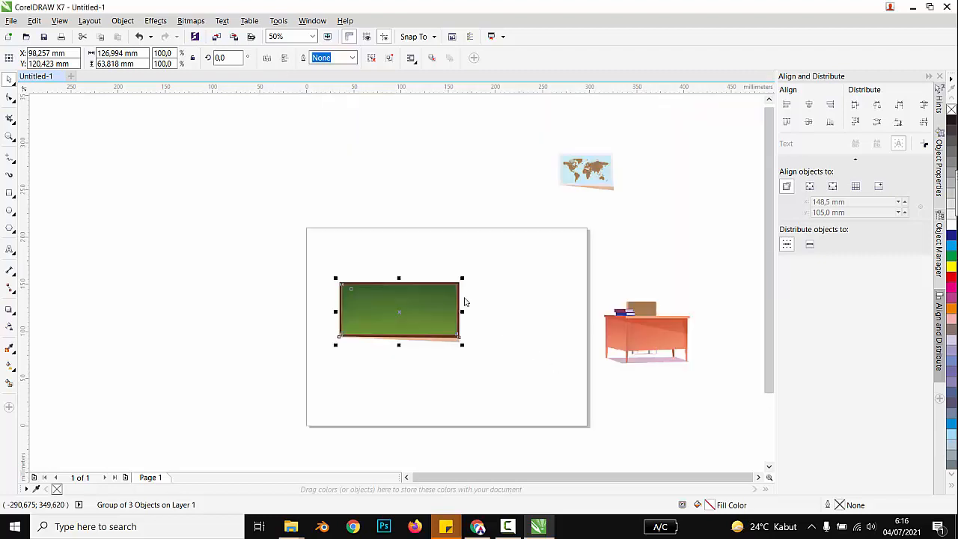
# Delete the exported chalkboard and move the world map onto the page
pyautogui.press('Delete')
pyautogui.moveTo(522, 138); pyautogui.dragTo(645, 225)
pyautogui.moveTo(587, 169); pyautogui.dragTo(431, 312)
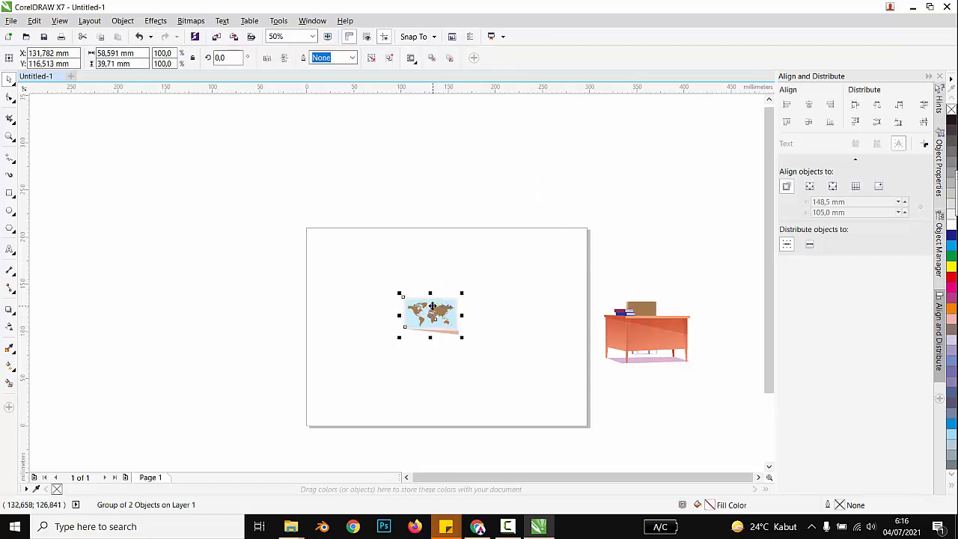
# Export the selected world map as a PNG file named 5 in the aset folder
pyautogui.hotkey('ctrl', 'e')
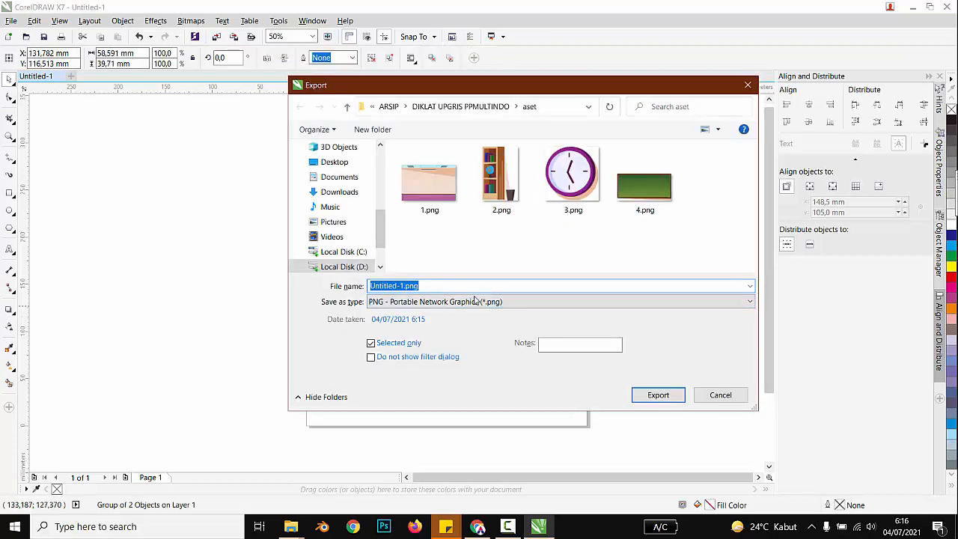
pyautogui.write('5')
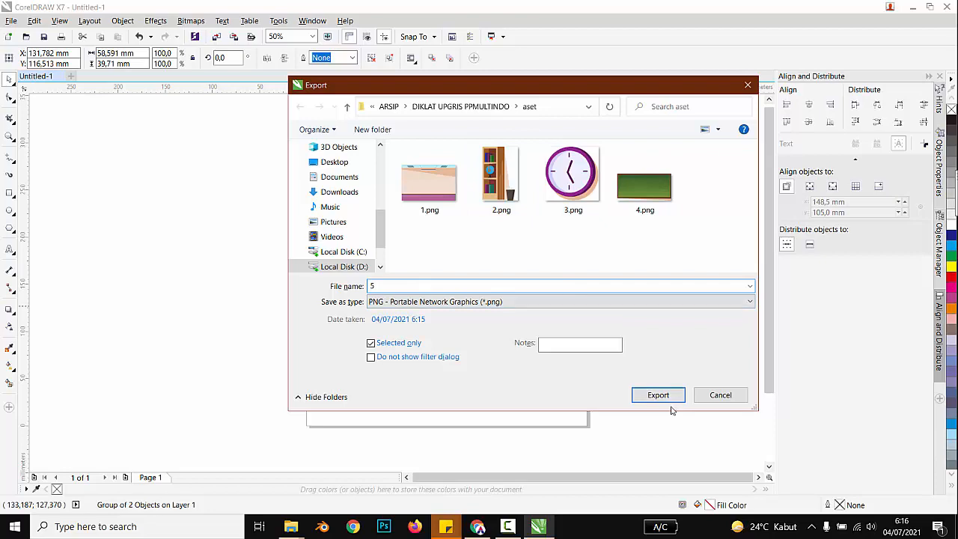
pyautogui.click(658, 394)
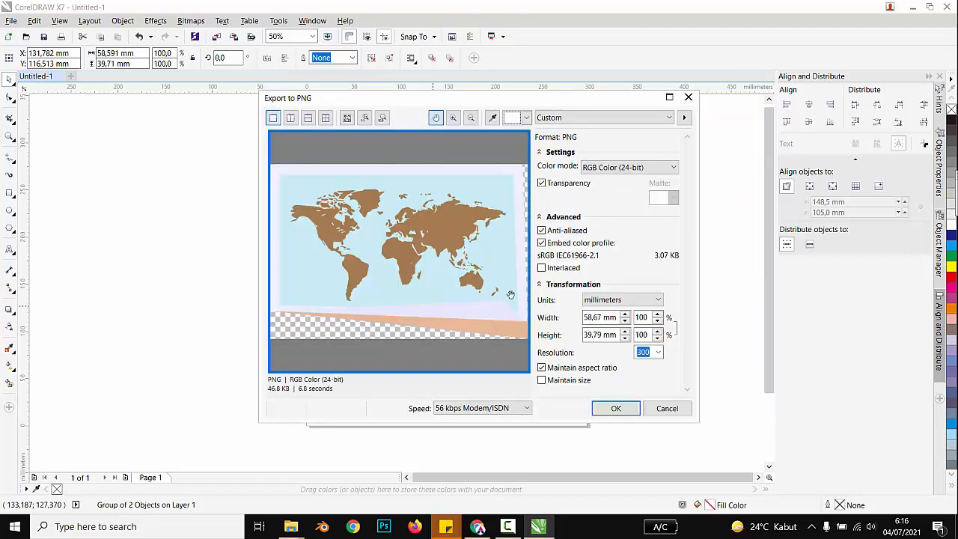
pyautogui.click(672, 409)
# Replace the exported world map on the page with the teacher's desk and its books, grouping the desk parts together
pyautogui.press('Delete')
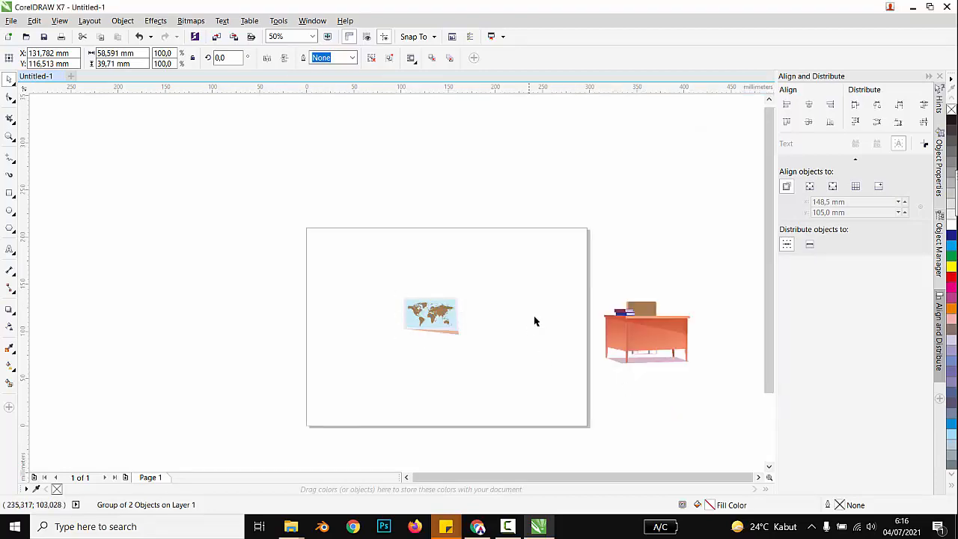
pyautogui.moveTo(560, 241); pyautogui.dragTo(714, 435)
pyautogui.moveTo(650, 342); pyautogui.dragTo(448, 317)
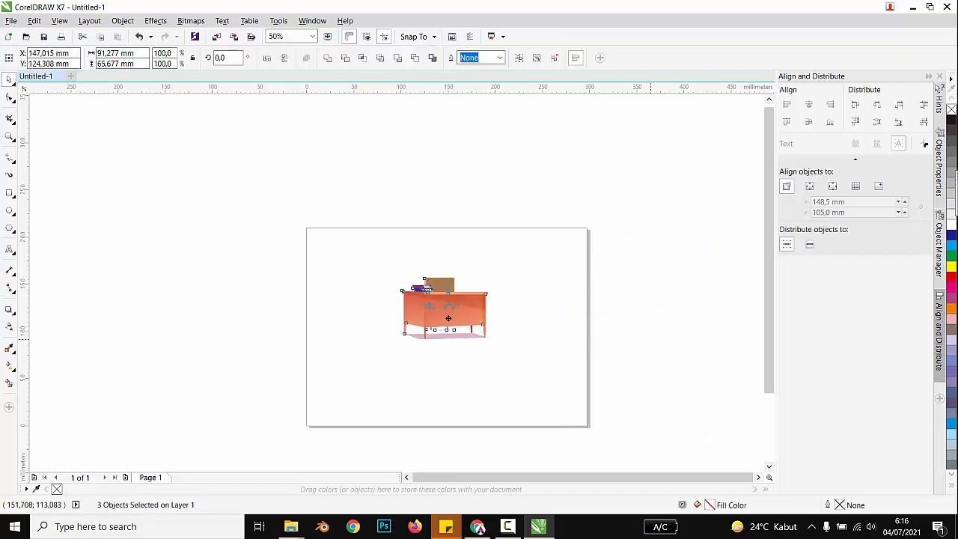
pyautogui.hotkey('ctrl', 'g')
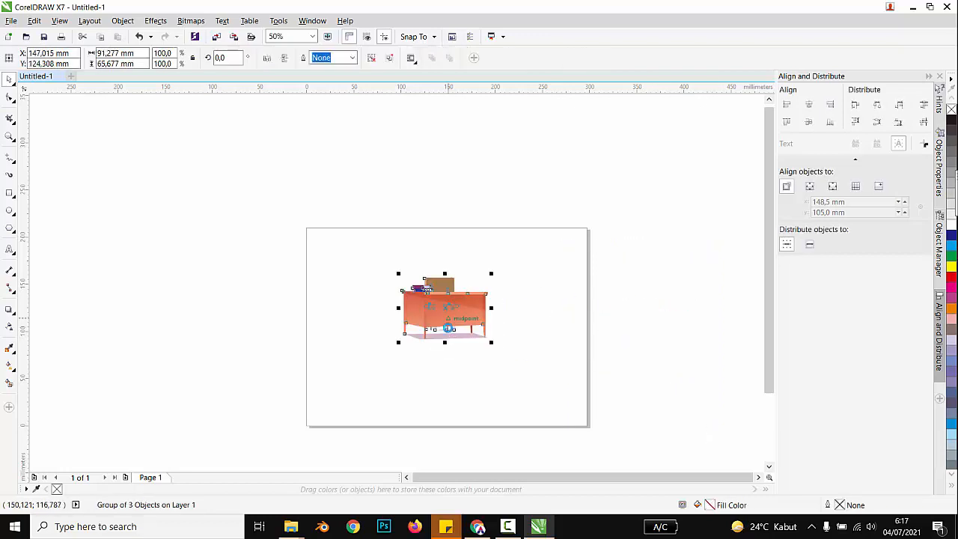
# Export the grouped teacher's desk as a PNG file named 6 in the aset folder, and clear the selection
pyautogui.hotkey('ctrl', 'e')
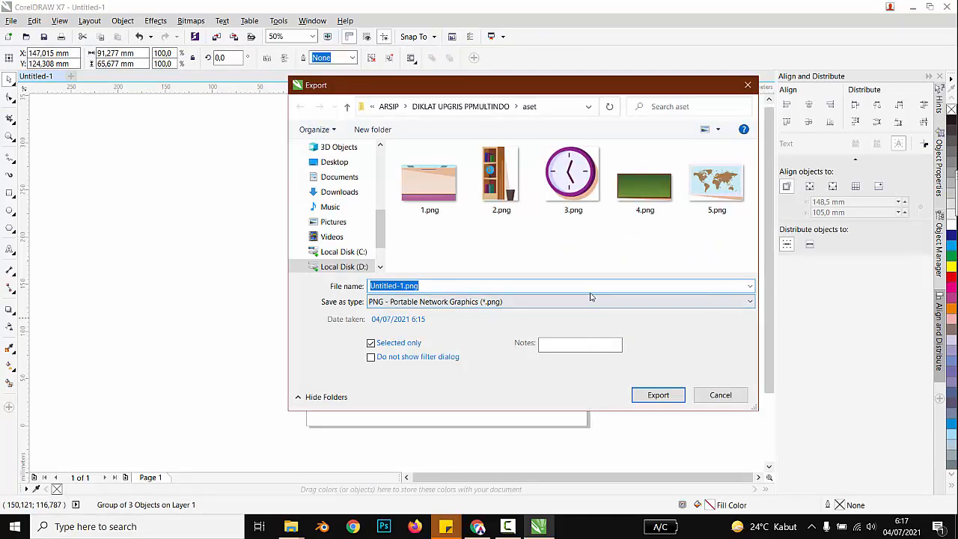
pyautogui.write('6')
pyautogui.click(658, 394)
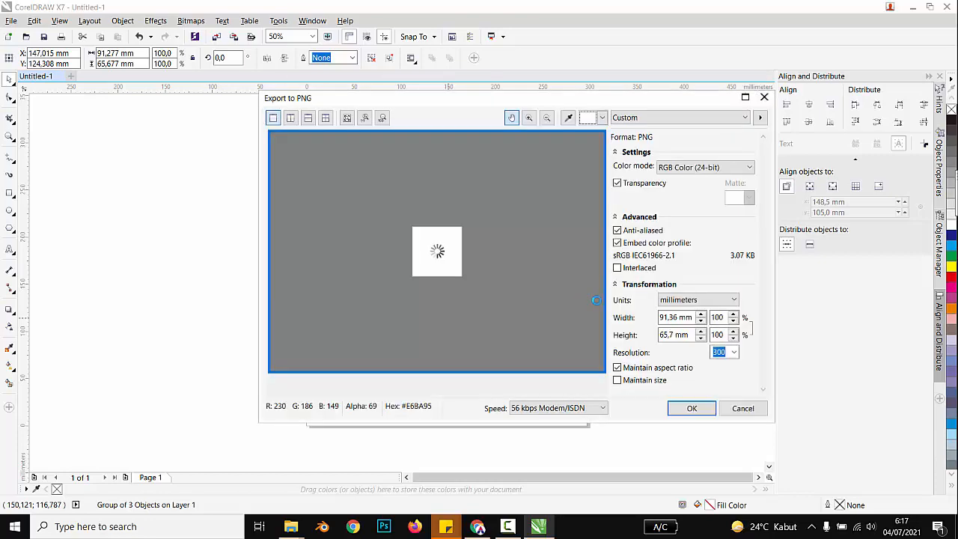
pyautogui.click(691, 406)
pyautogui.click(603, 375)
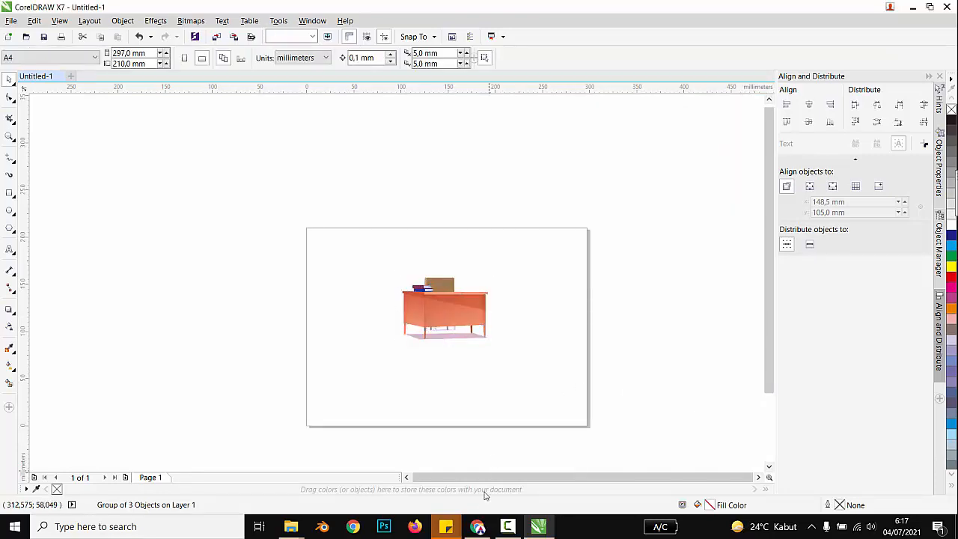
# Switch to Freepik in Chrome, close the classroom vector preview and view the Premium subscription plans
pyautogui.click(477, 526)
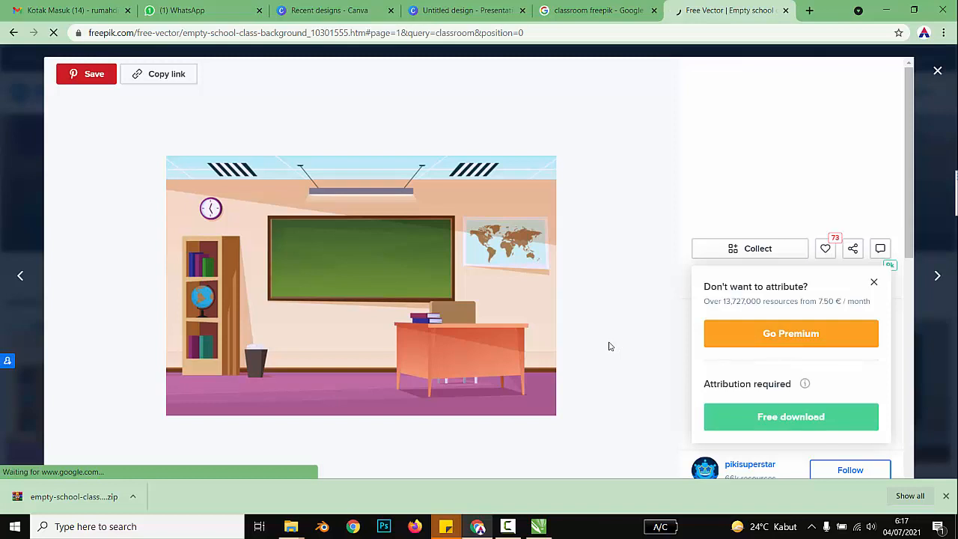
pyautogui.click(937, 70)
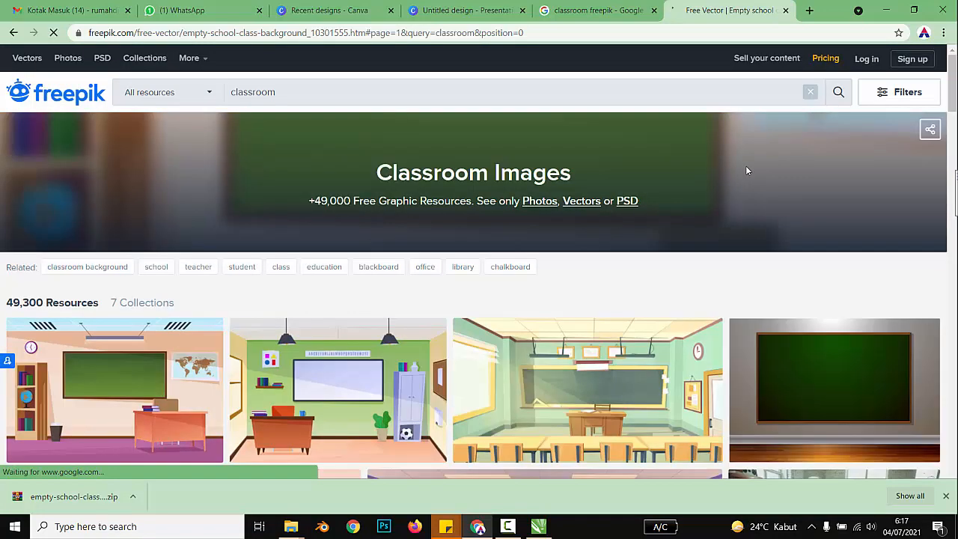
pyautogui.click(825, 58)
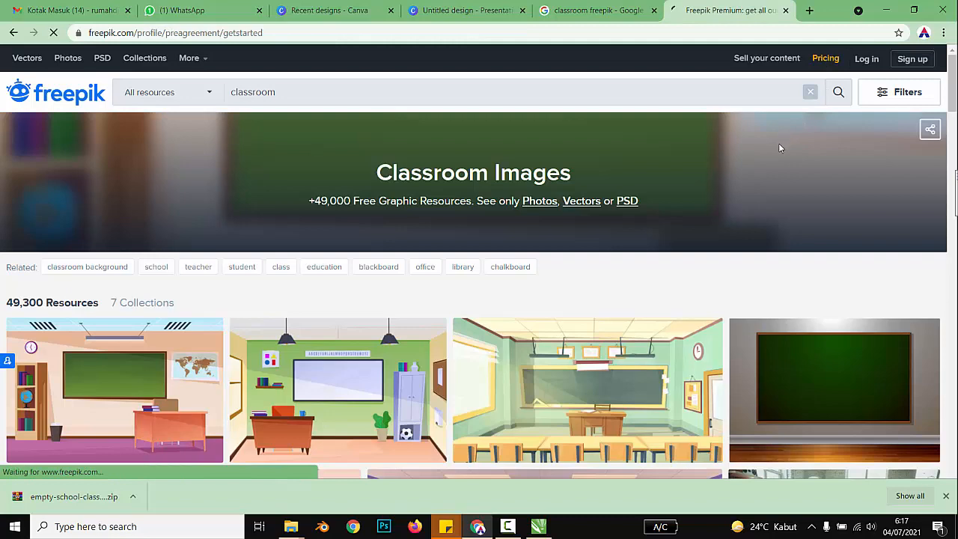
pyautogui.scroll(-2, 553, 299)
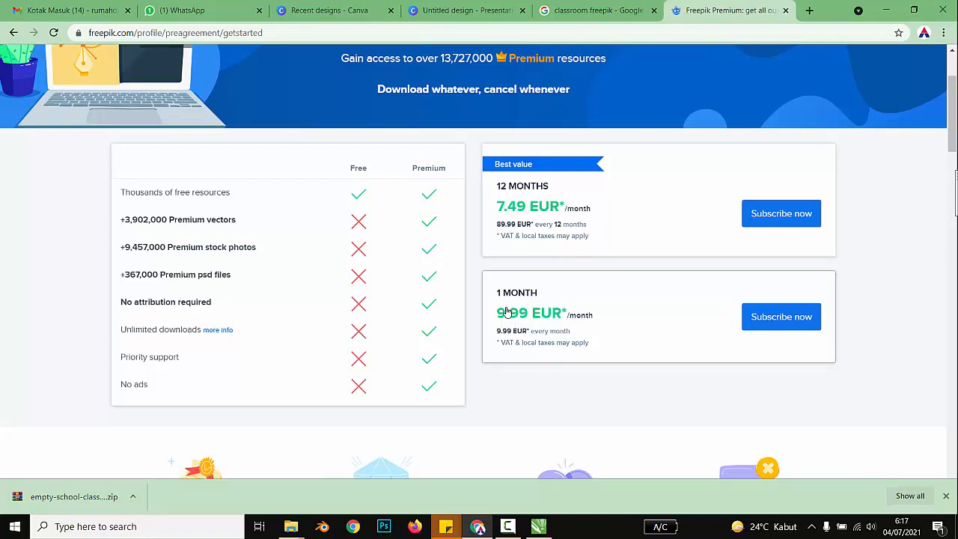
# Search Google in a new tab for "1 euro berapa rupiah" and highlight the converted rupiah amount
pyautogui.click(810, 11)
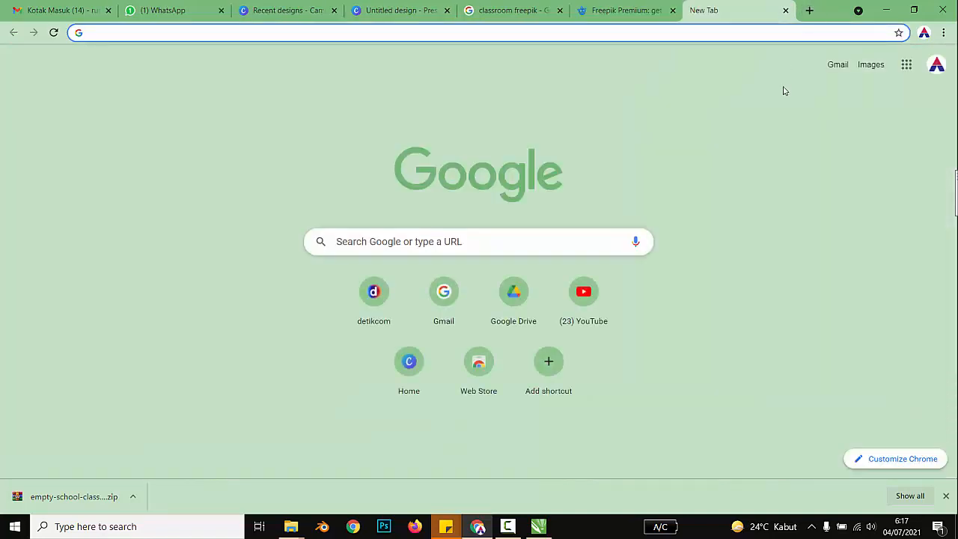
pyautogui.write('1 eru')
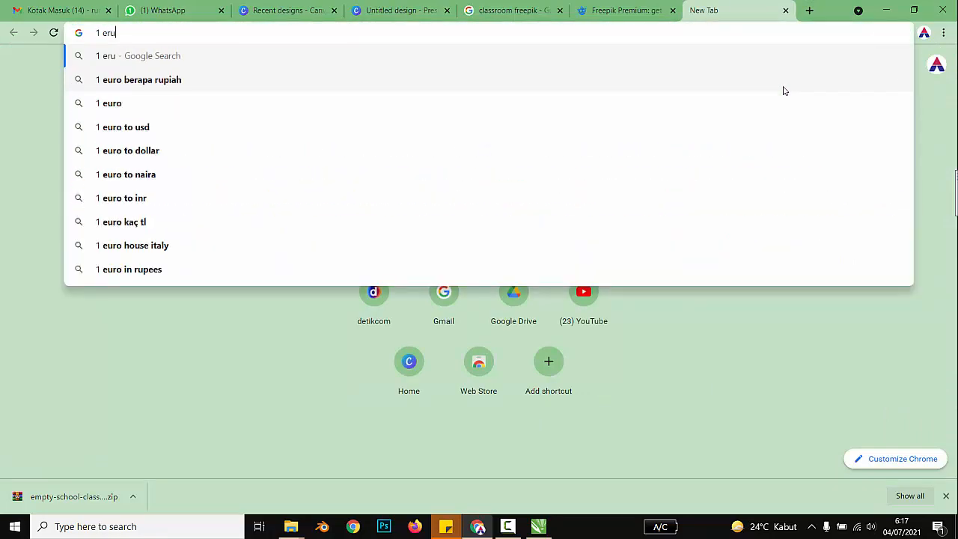
pyautogui.press('BackSpace')
pyautogui.press('BackSpace')
pyautogui.write('uro')
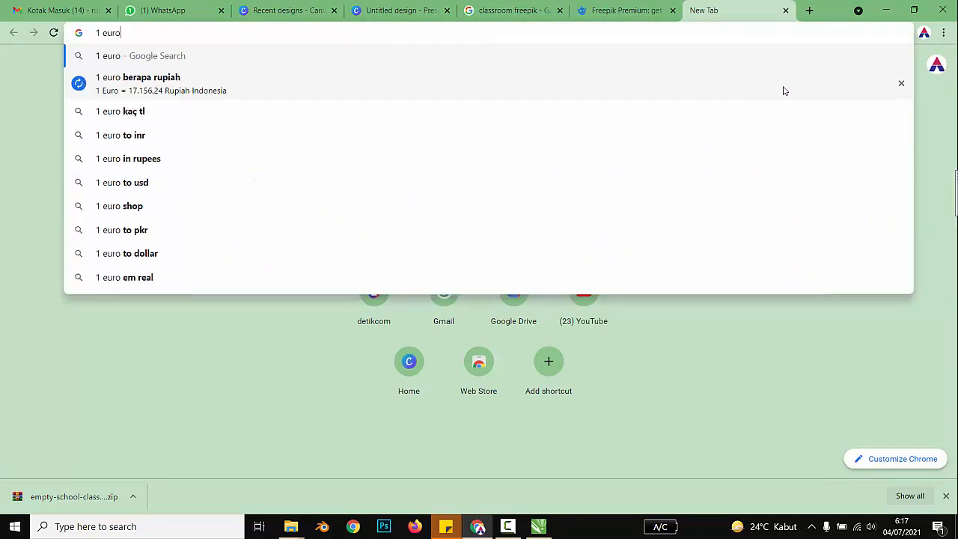
pyautogui.click(785, 91)
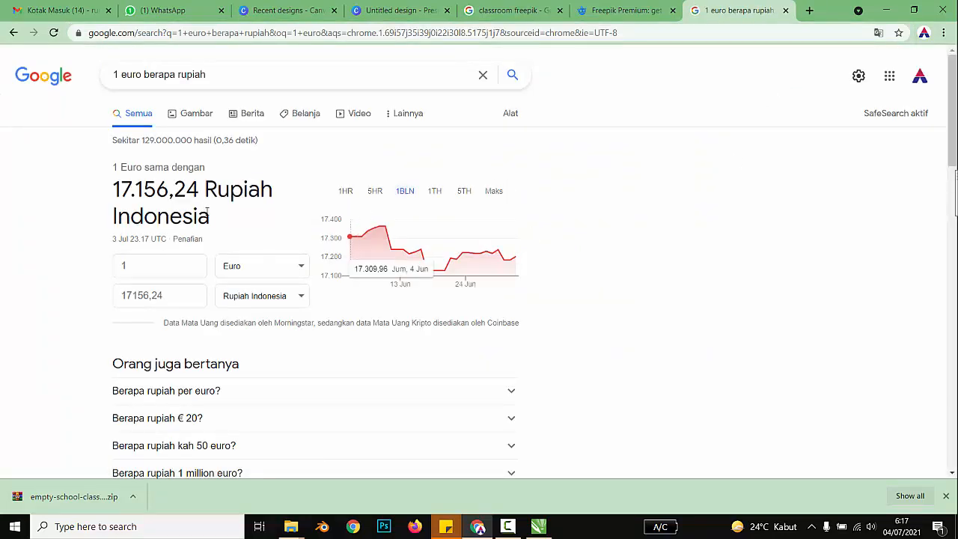
pyautogui.moveTo(210, 216); pyautogui.dragTo(114, 185)
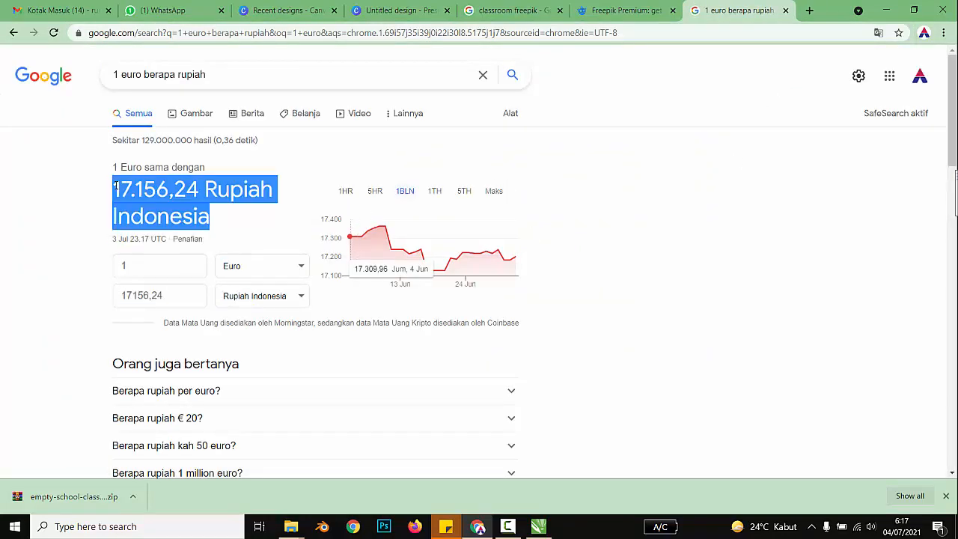
# Compare the Freepik Premium monthly and yearly prices with the euro to rupiah exchange rate
pyautogui.click(636, 11)
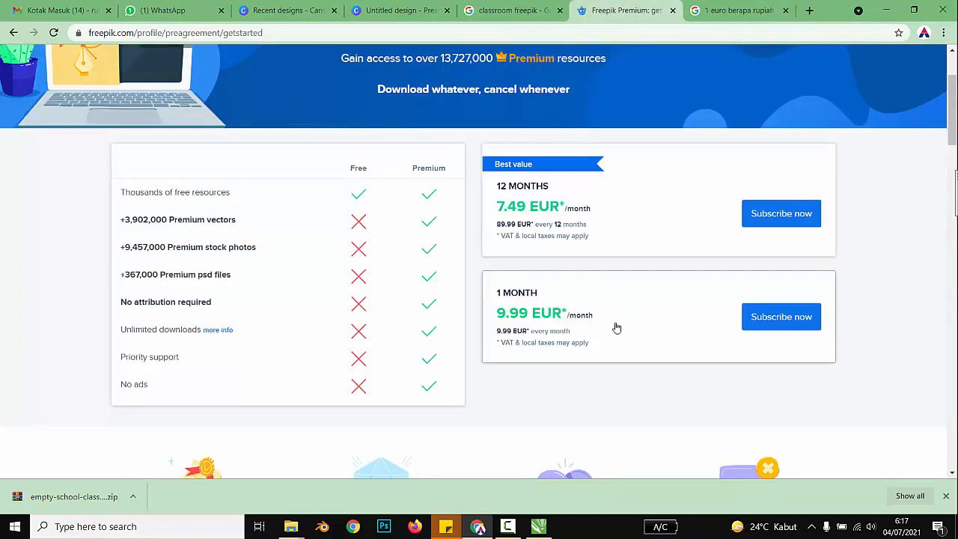
pyautogui.click(764, 9)
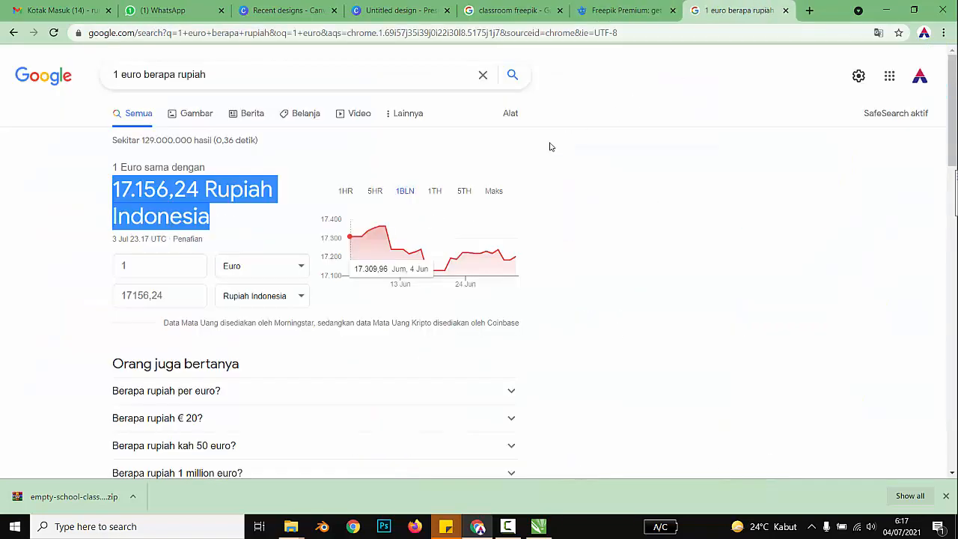
pyautogui.click(601, 197)
pyautogui.click(670, 7)
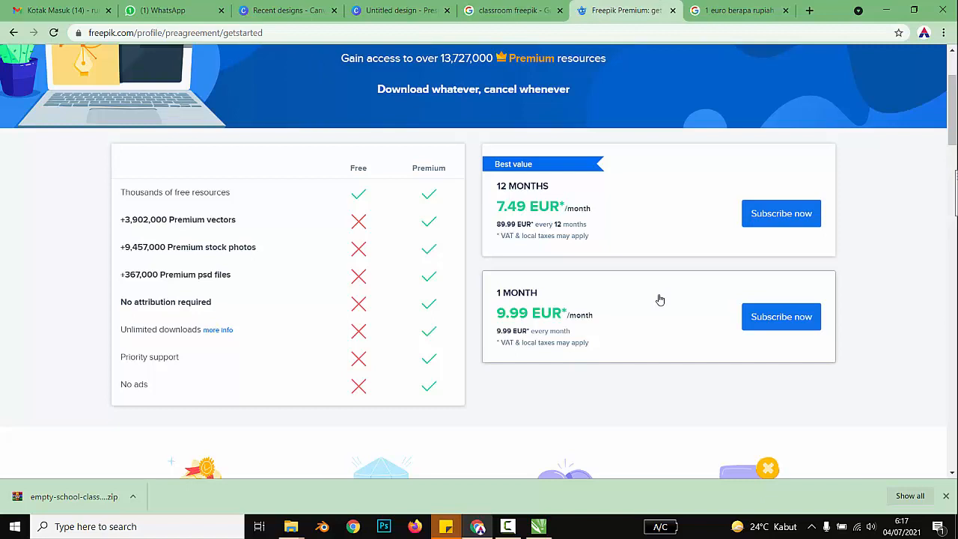
pyautogui.click(728, 11)
pyautogui.click(629, 10)
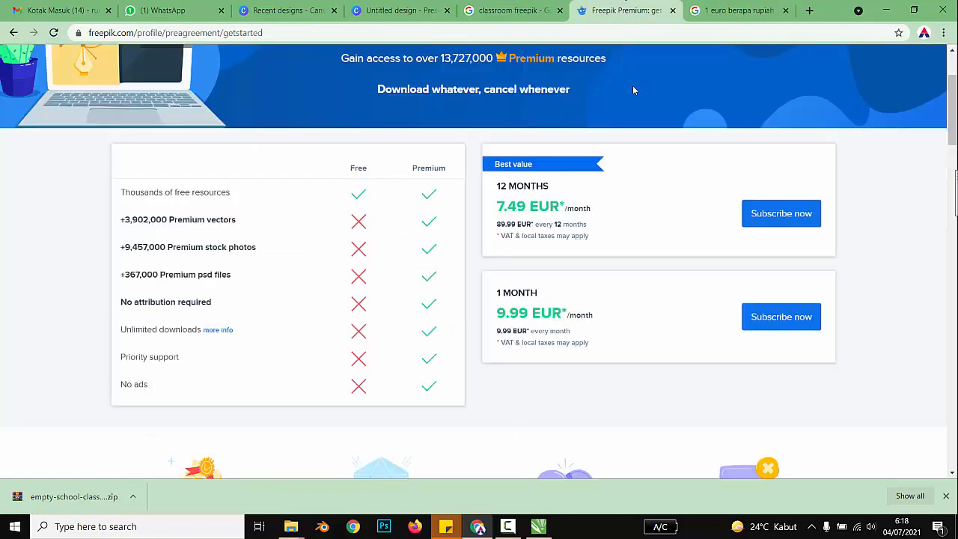
pyautogui.scroll(2, 584, 318)
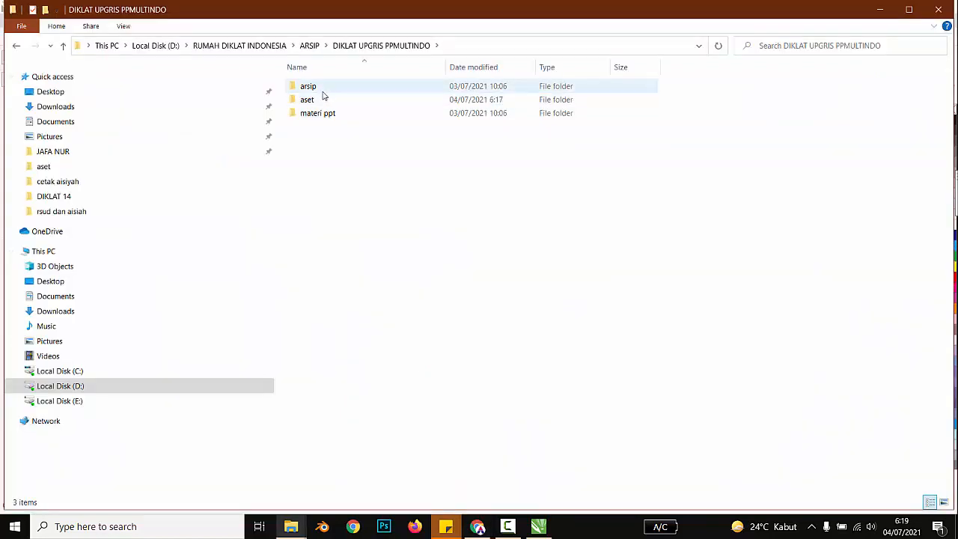
# Open the aset folder to check the exported PNG files, and switch back to CorelDRAW
pyautogui.doubleClick(327, 99)
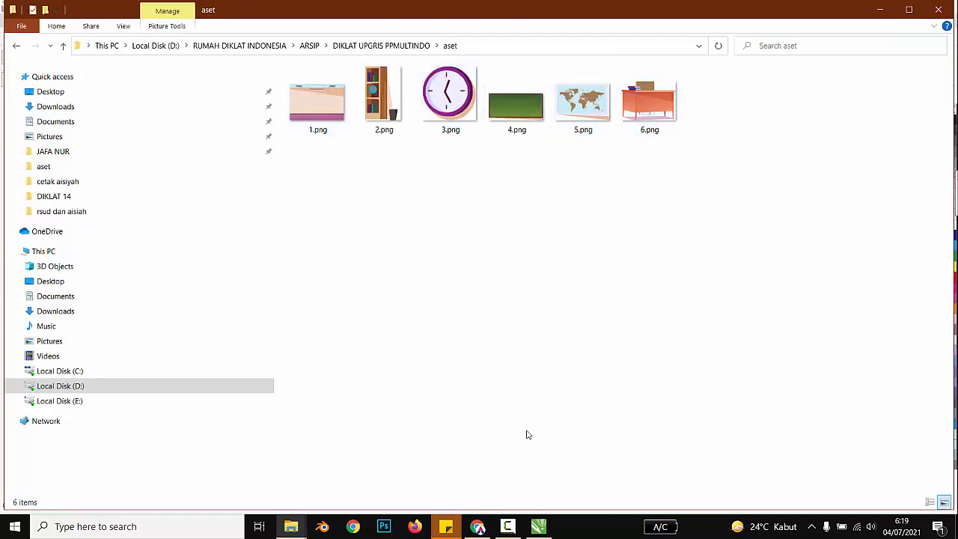
pyautogui.click(539, 526)
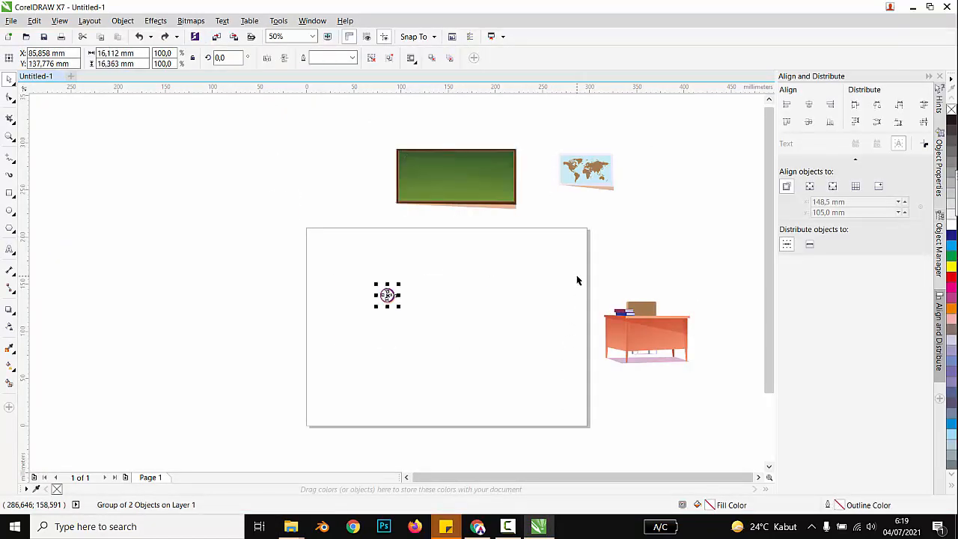
# Undo the deletions and moves of the classroom elements until the complete original scene is restored on the page
pyautogui.hotkey('ctrl', 'shift', 'z')
pyautogui.hotkey('ctrl', 'shift', 'z')
pyautogui.hotkey('ctrl', 'shift', 'z')
pyautogui.hotkey('ctrl', 'shift', 'z')
pyautogui.hotkey('ctrl', 'shift', 'z')
pyautogui.hotkey('ctrl', 'shift', 'z')
pyautogui.hotkey('ctrl', 'shift', 'z')
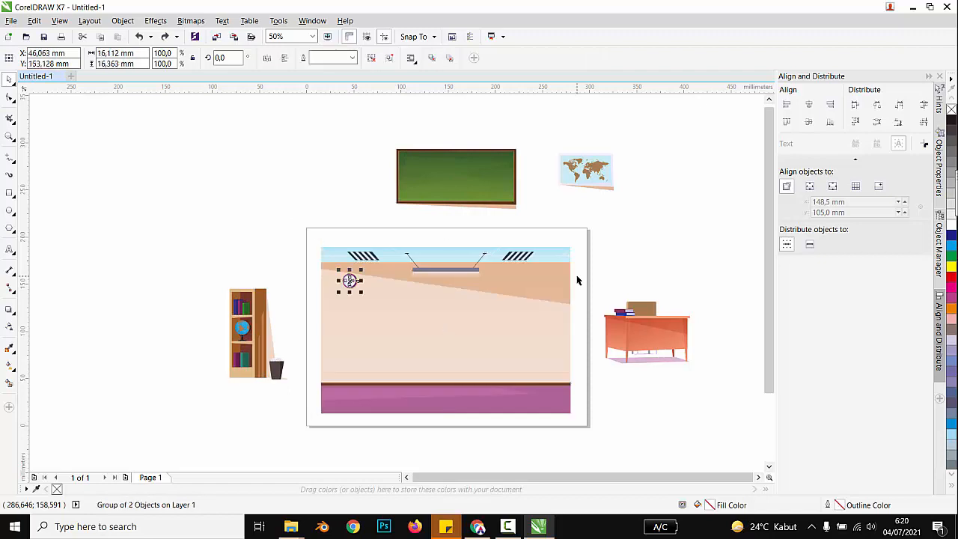
pyautogui.hotkey('ctrl', 'shift', 'z')
pyautogui.hotkey('ctrl', 'shift', 'z')
pyautogui.hotkey('ctrl', 'shift', 'z')
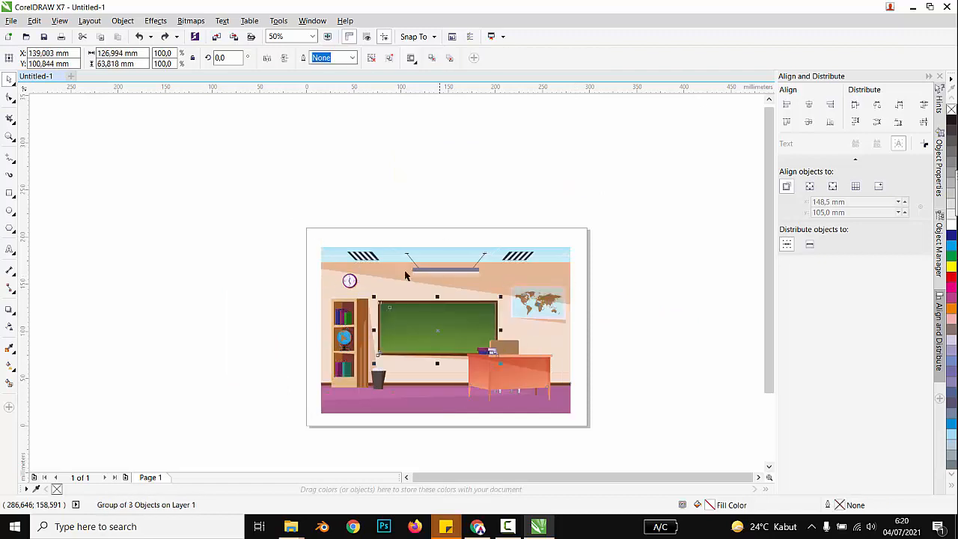
# Select all objects of the classroom scene and export them as a PNG named full in the aset folder
pyautogui.moveTo(284, 224); pyautogui.dragTo(610, 451)
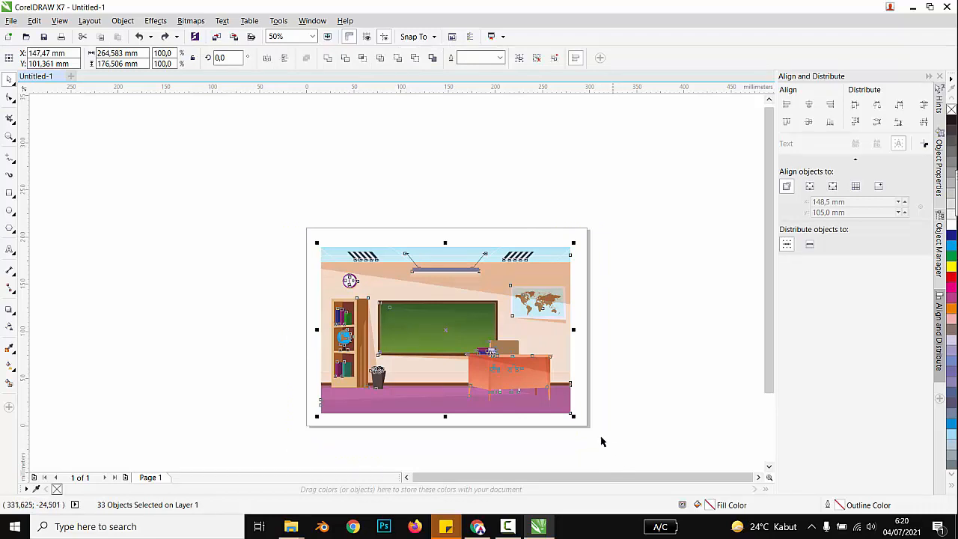
pyautogui.hotkey('ctrl', 'e')
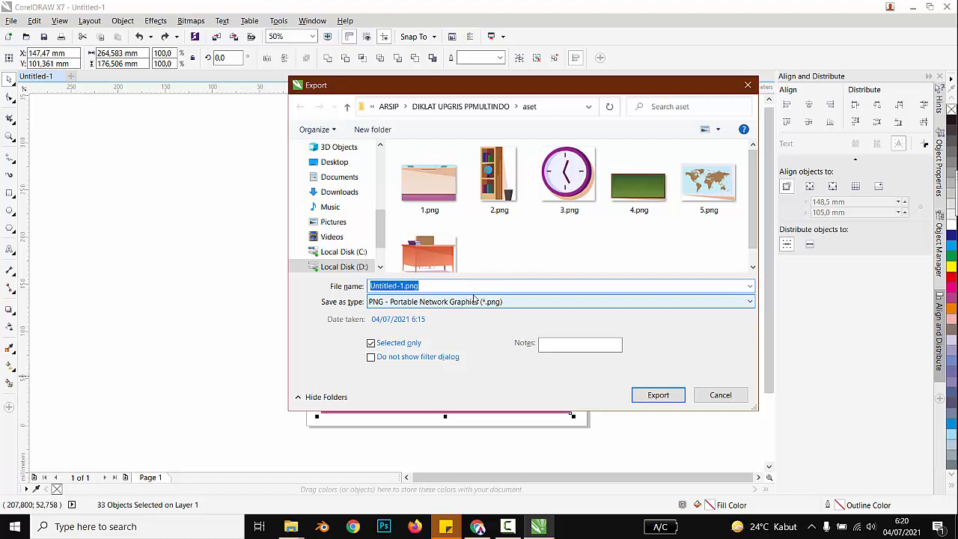
pyautogui.write('fu')
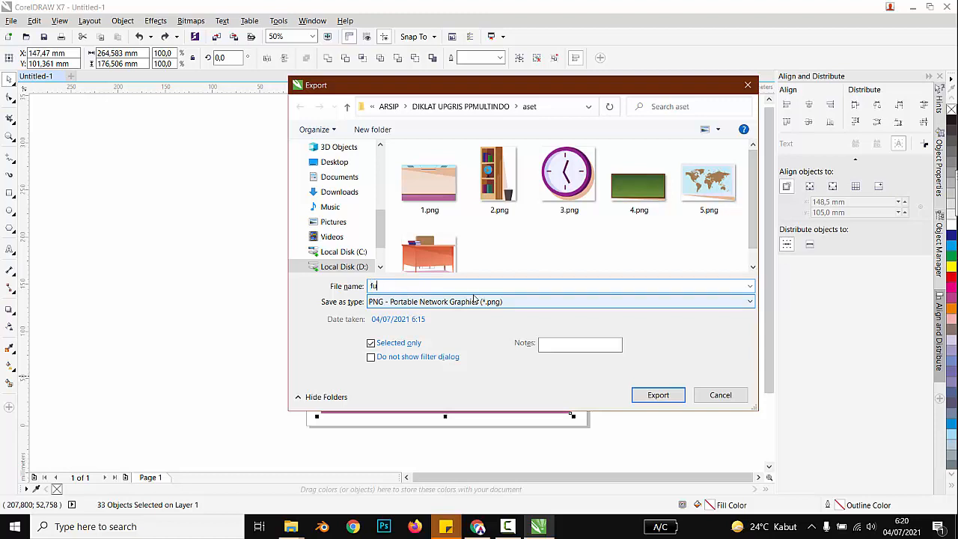
pyautogui.write('ll')
pyautogui.press('Return')
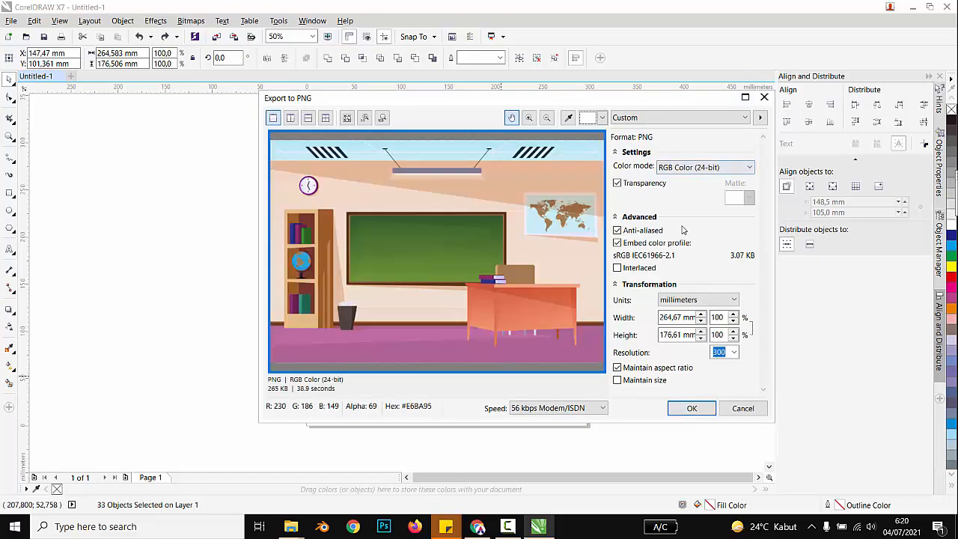
pyautogui.click(693, 408)
# Switch to the Canva presentation in the browser and clear all the classroom images from its page
pyautogui.hotkey('alt', 'Tab')
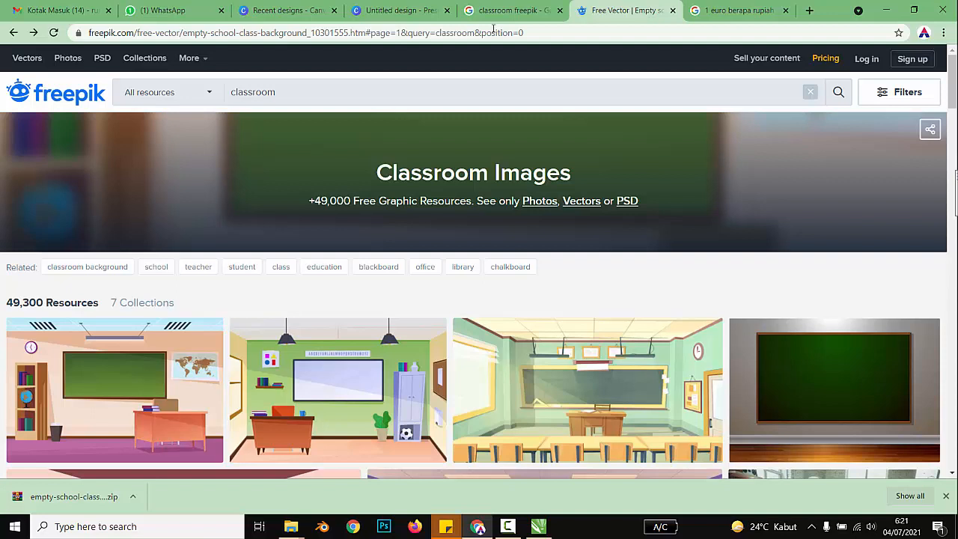
pyautogui.click(412, 11)
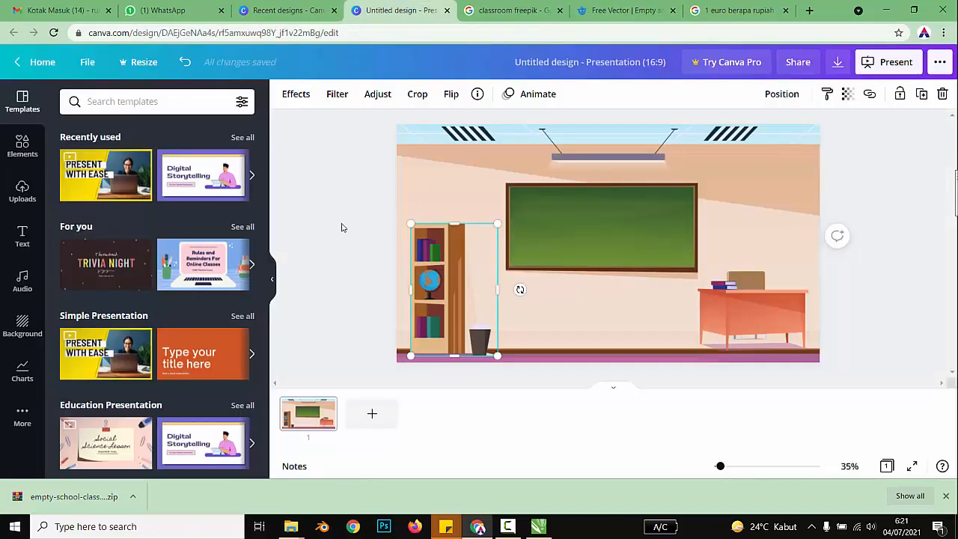
pyautogui.click(343, 228)
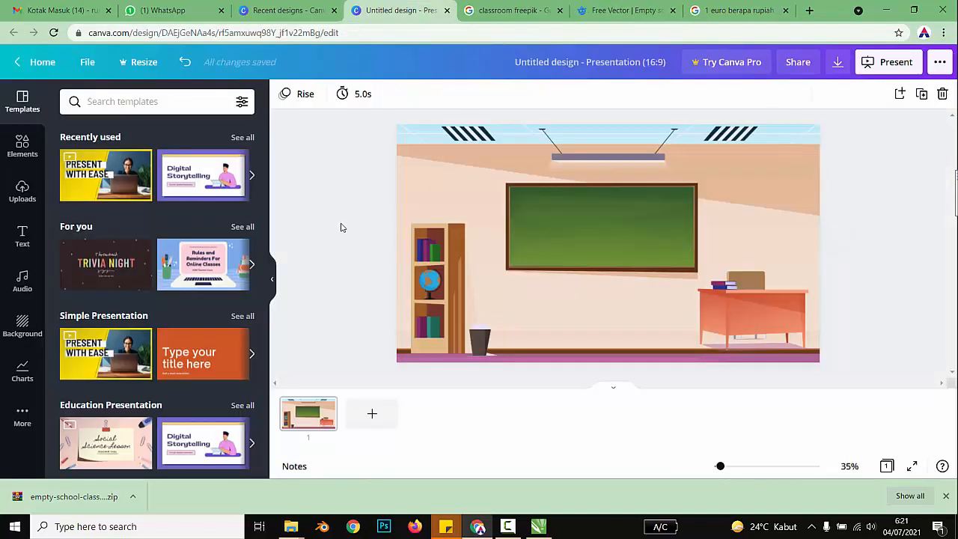
pyautogui.hotkey('ctrl', 'z')
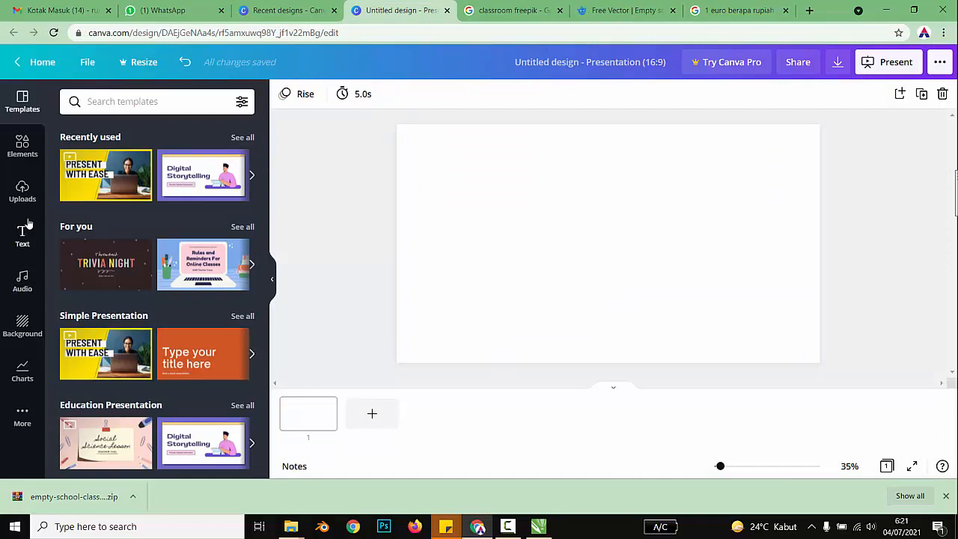
# Upload 1.png to 6.png and full.png from the DIKLAT UPGRIS PPMULTINDO aset folder on the device
pyautogui.click(21, 192)
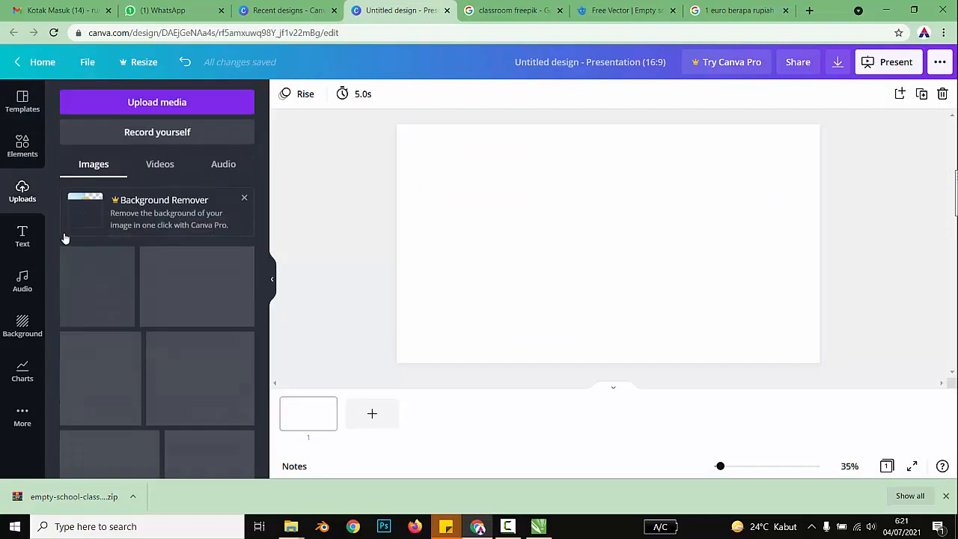
pyautogui.click(131, 105)
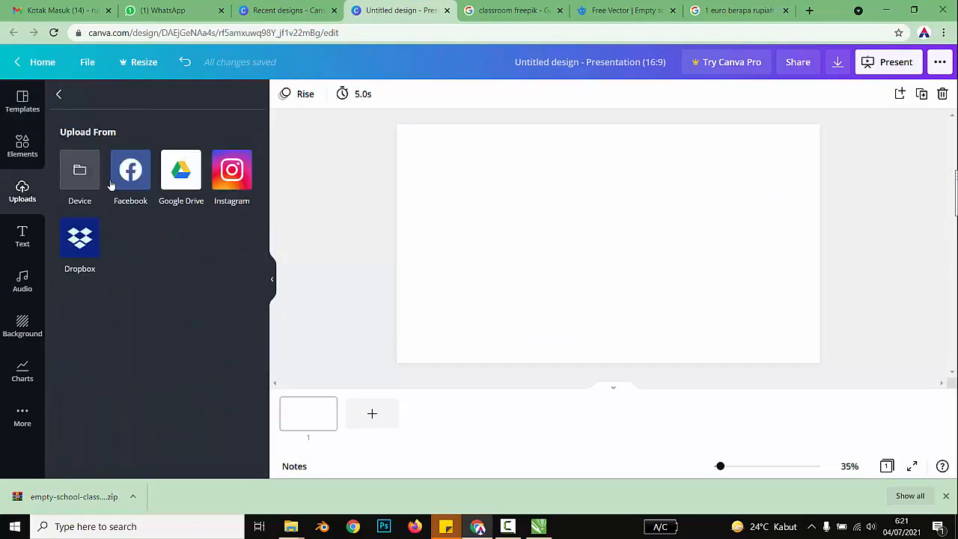
pyautogui.click(79, 174)
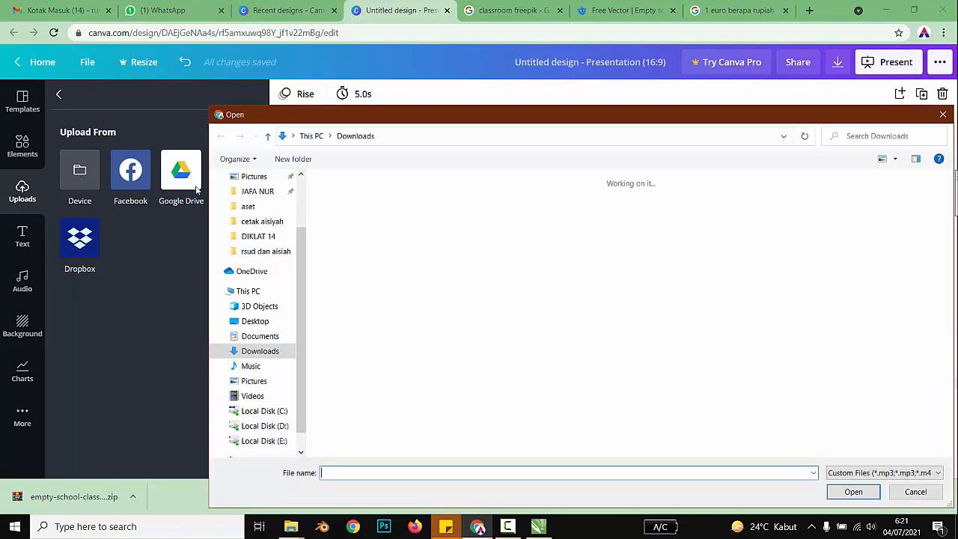
pyautogui.scroll(1, 296, 198)
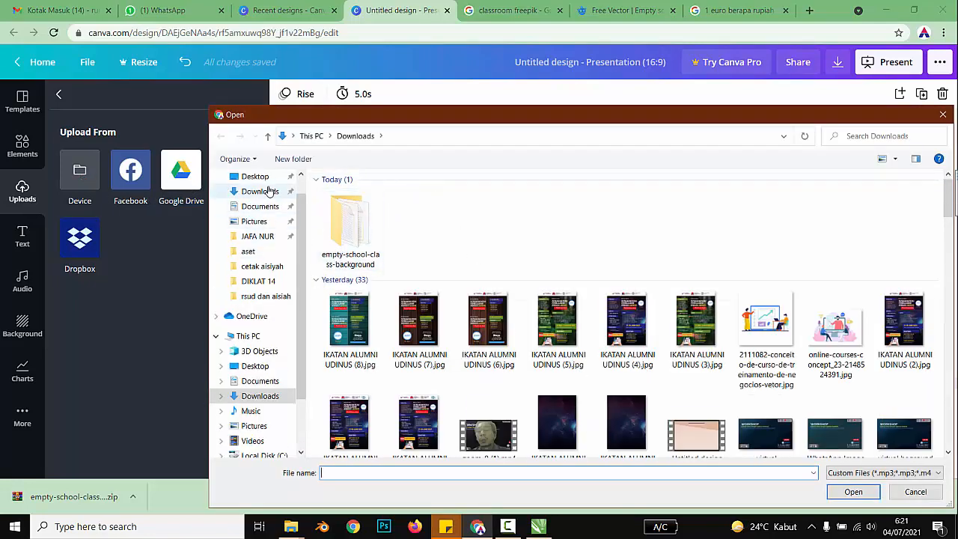
pyautogui.click(268, 180)
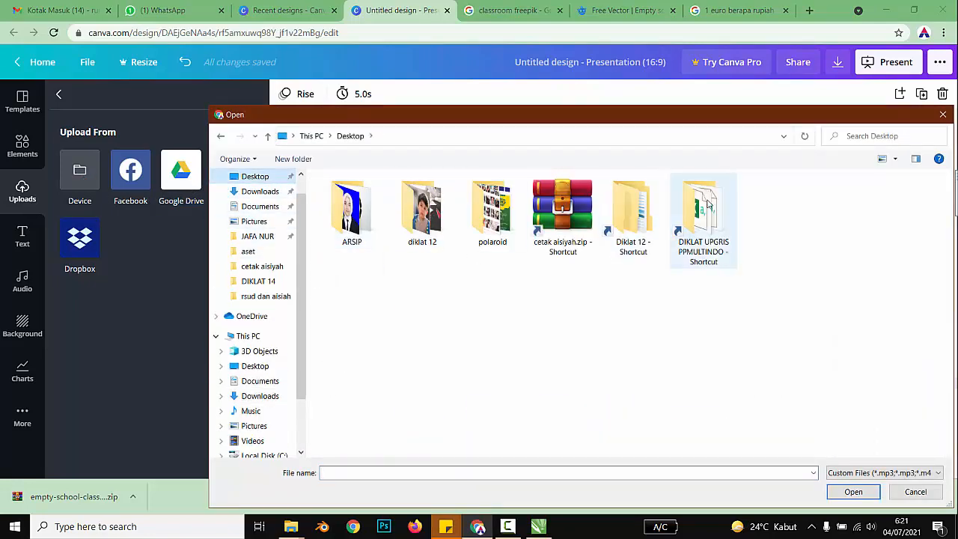
pyautogui.doubleClick(708, 203)
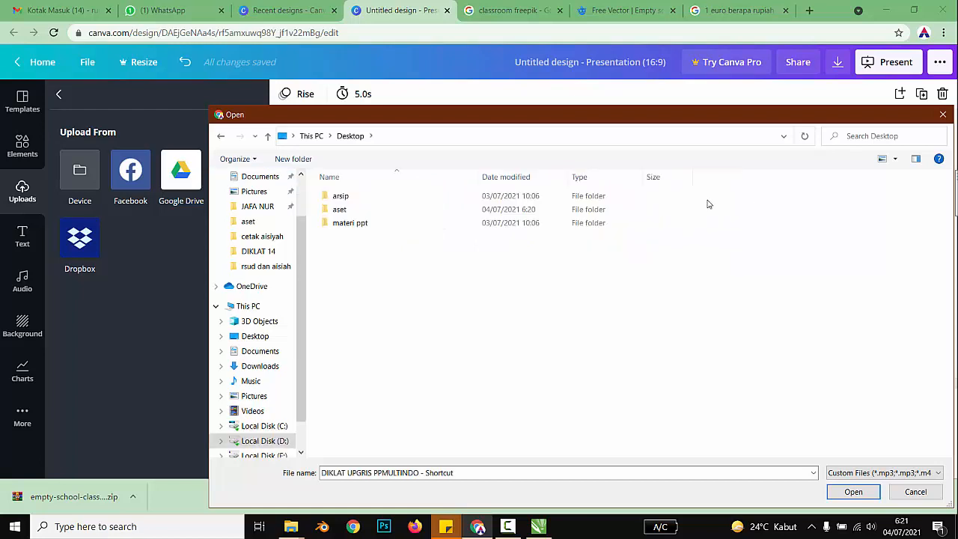
pyautogui.doubleClick(426, 214)
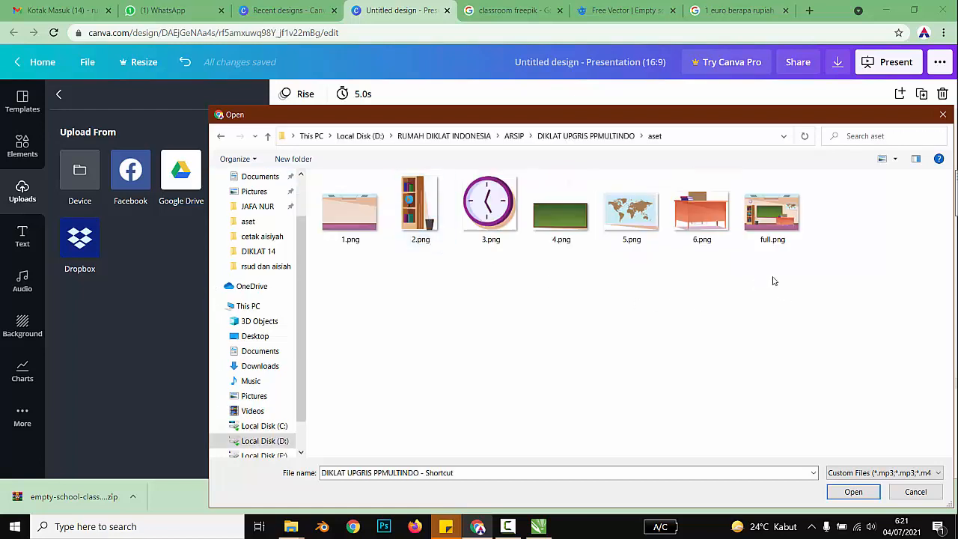
pyautogui.moveTo(807, 275); pyautogui.dragTo(305, 216)
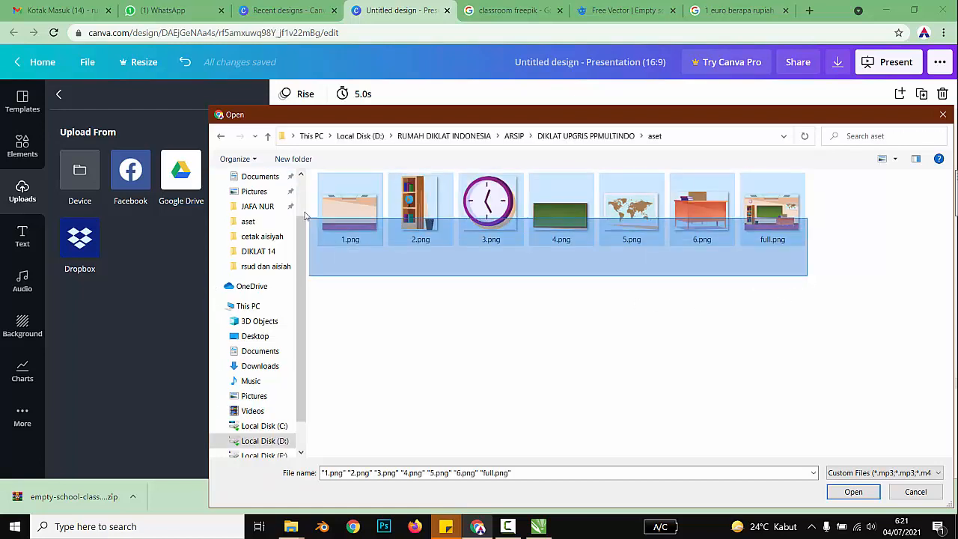
pyautogui.click(854, 492)
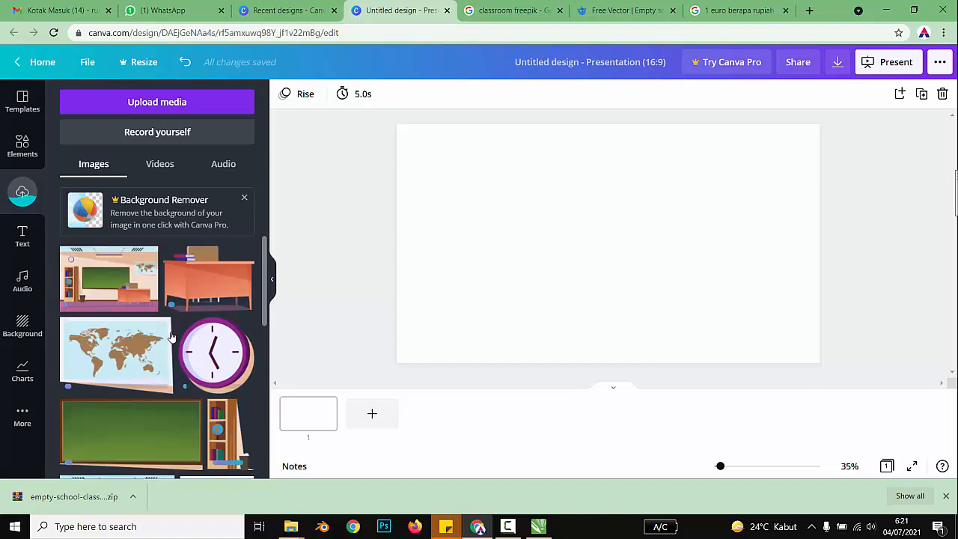
# Place the empty room image on the blank page, enlarge it to fill the page and shift its crop to show more ceiling
pyautogui.scroll(-2, 175, 352)
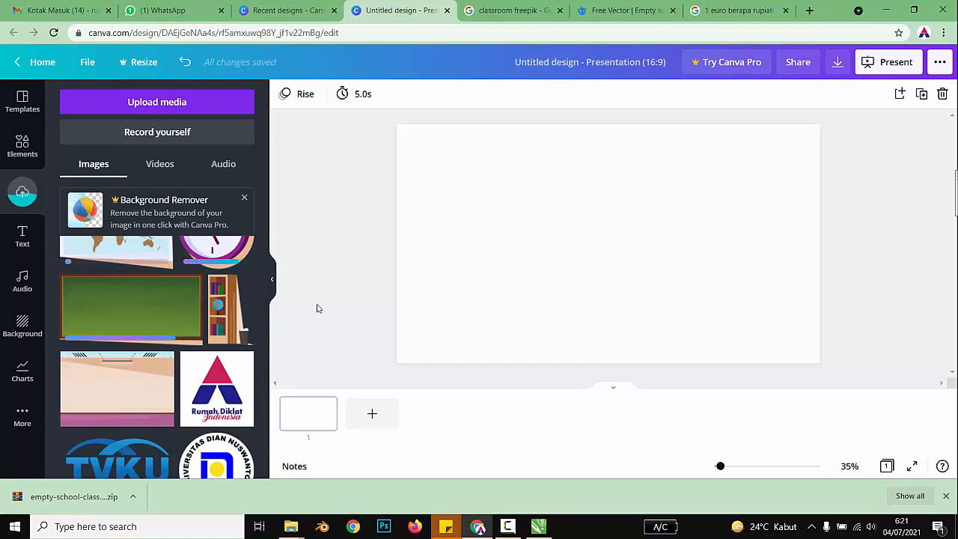
pyautogui.moveTo(136, 382); pyautogui.dragTo(479, 176)
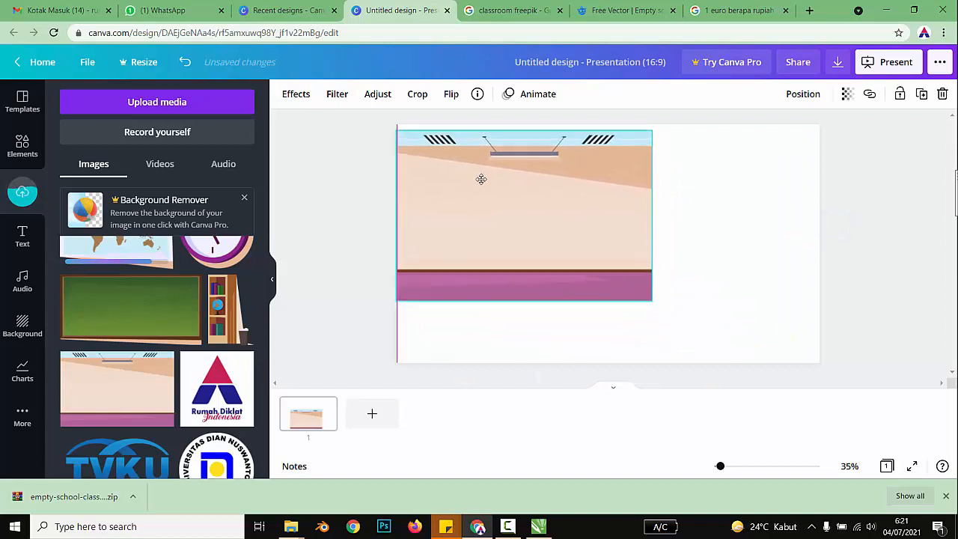
pyautogui.moveTo(669, 307); pyautogui.dragTo(776, 378)
pyautogui.moveTo(762, 251); pyautogui.dragTo(824, 267)
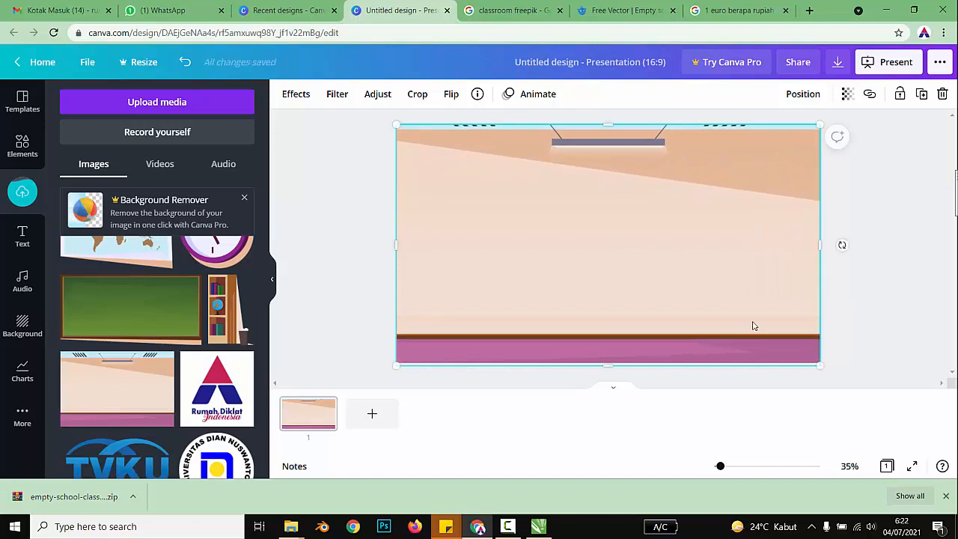
pyautogui.doubleClick(708, 293)
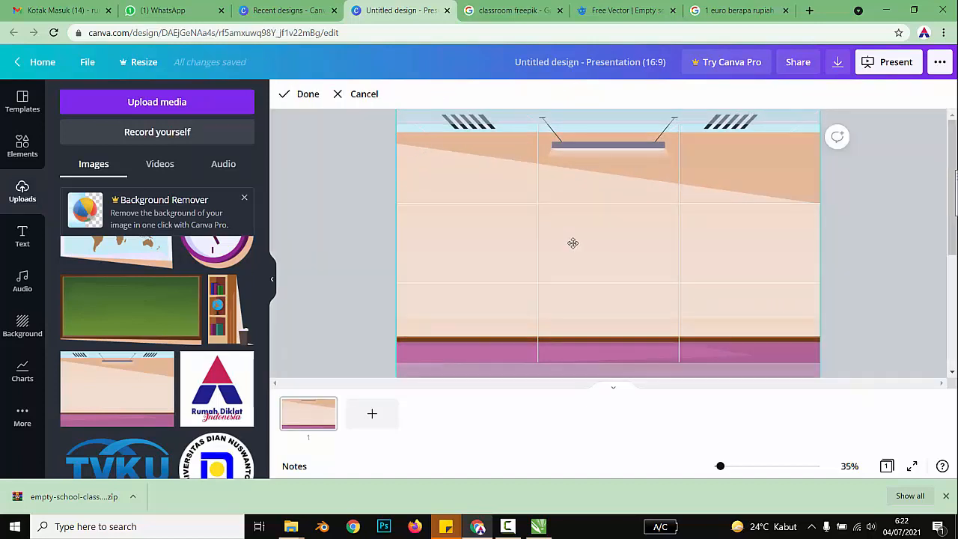
pyautogui.click(376, 250)
pyautogui.click(374, 249)
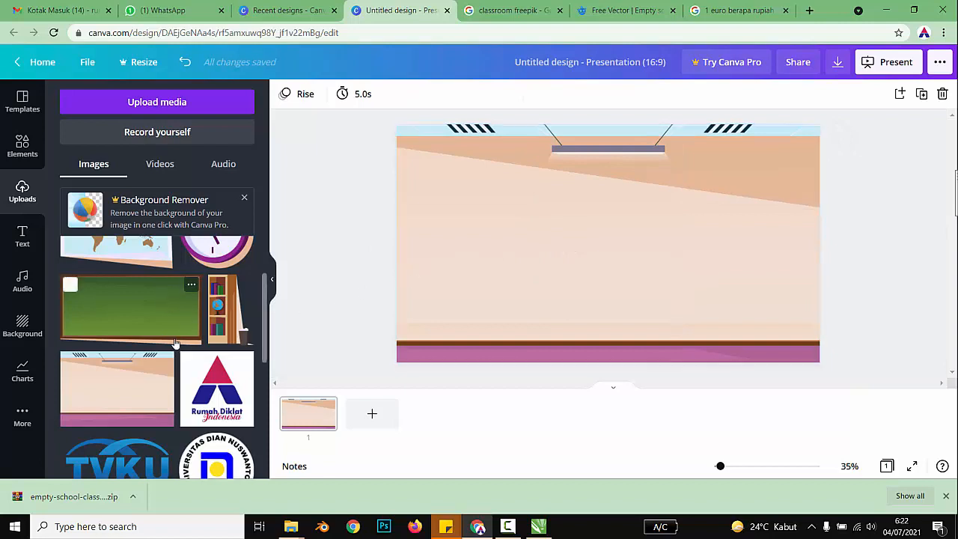
# Add the desk at the page's lower right, scaled to about 523 by 376, and a reduced world map on the wall above it
pyautogui.moveTo(208, 277); pyautogui.dragTo(667, 256)
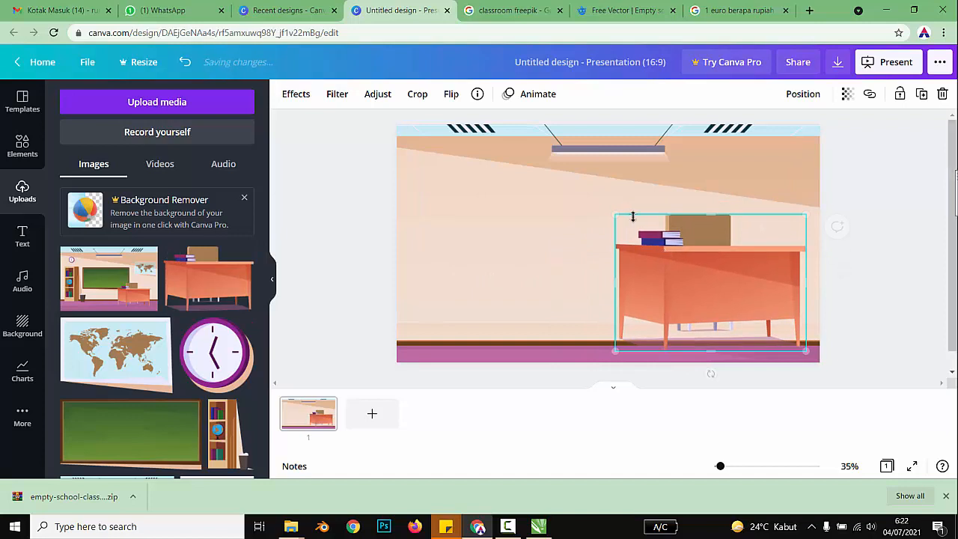
pyautogui.moveTo(619, 217); pyautogui.dragTo(691, 270)
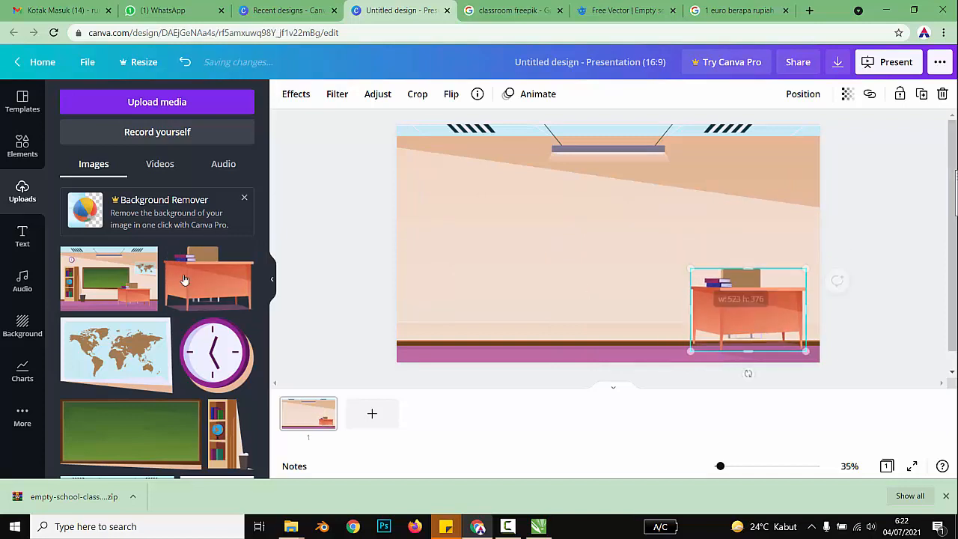
pyautogui.moveTo(146, 345); pyautogui.dragTo(704, 189)
pyautogui.moveTo(622, 289); pyautogui.dragTo(717, 223)
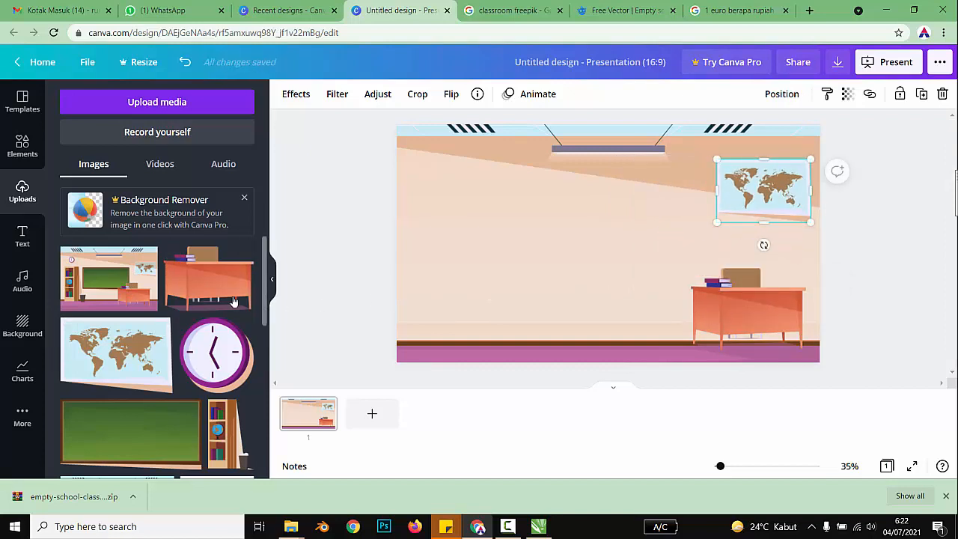
# Add the chalkboard to the middle of the wall, send it backward behind the map and desk, and shrink it to fit between the furniture
pyautogui.scroll(-1, 139, 323)
pyautogui.scroll(1, 139, 324)
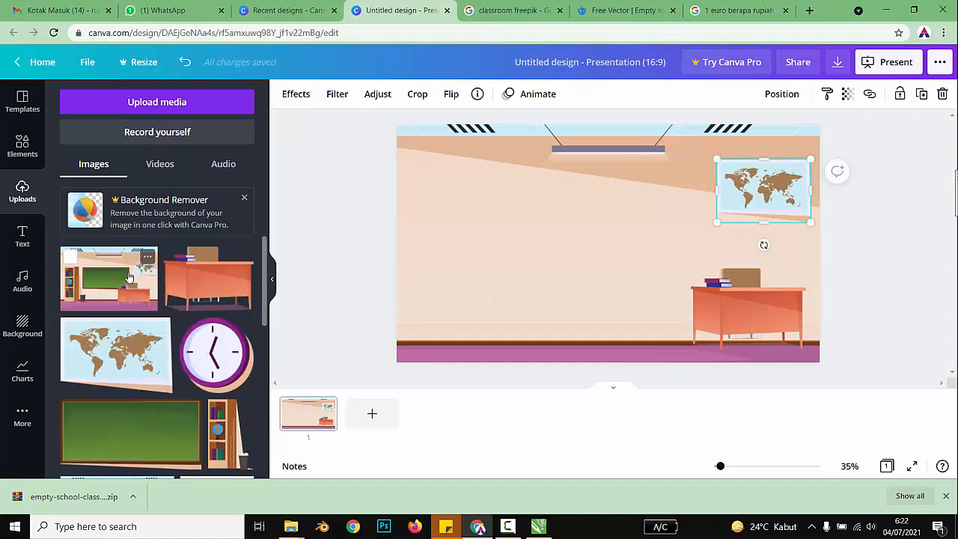
pyautogui.moveTo(420, 292); pyautogui.dragTo(607, 230)
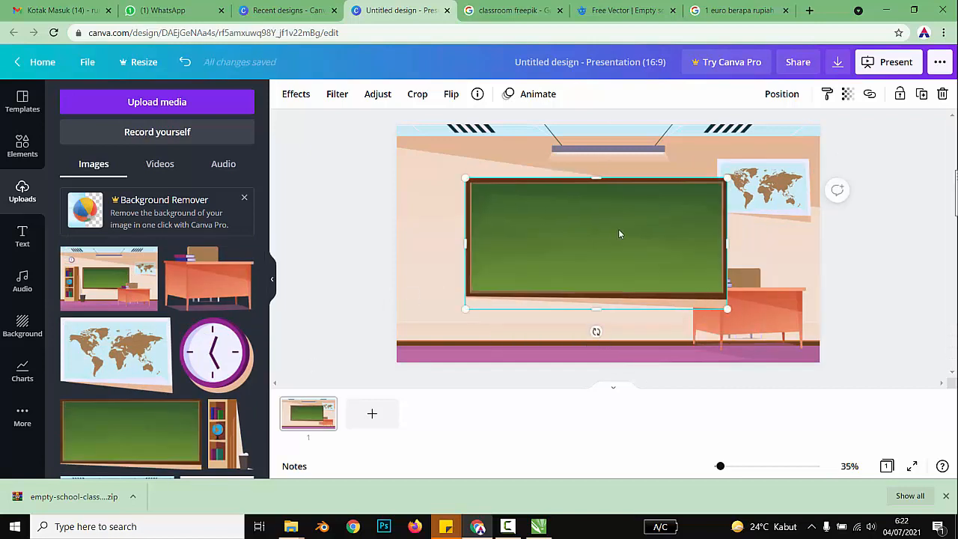
pyautogui.rightClick(618, 229)
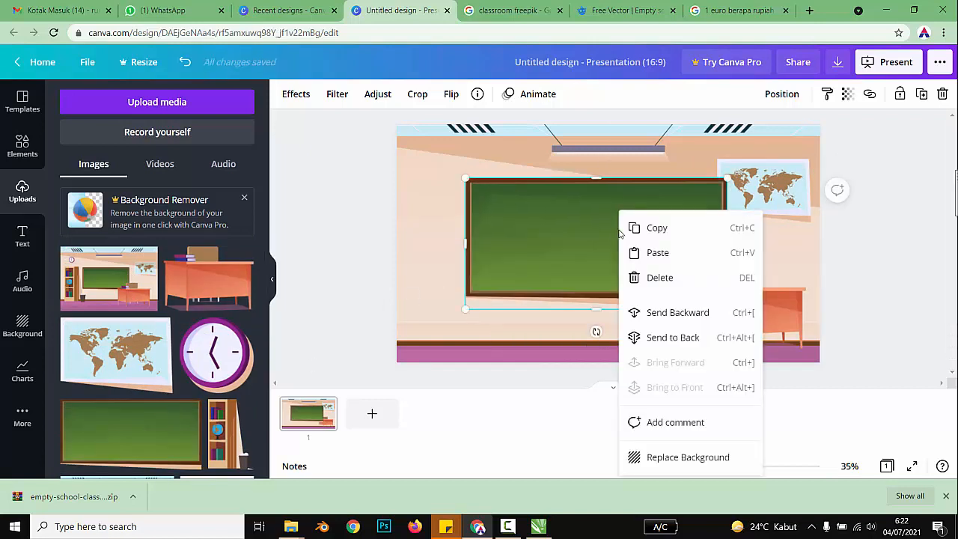
pyautogui.click(668, 318)
pyautogui.rightClick(668, 271)
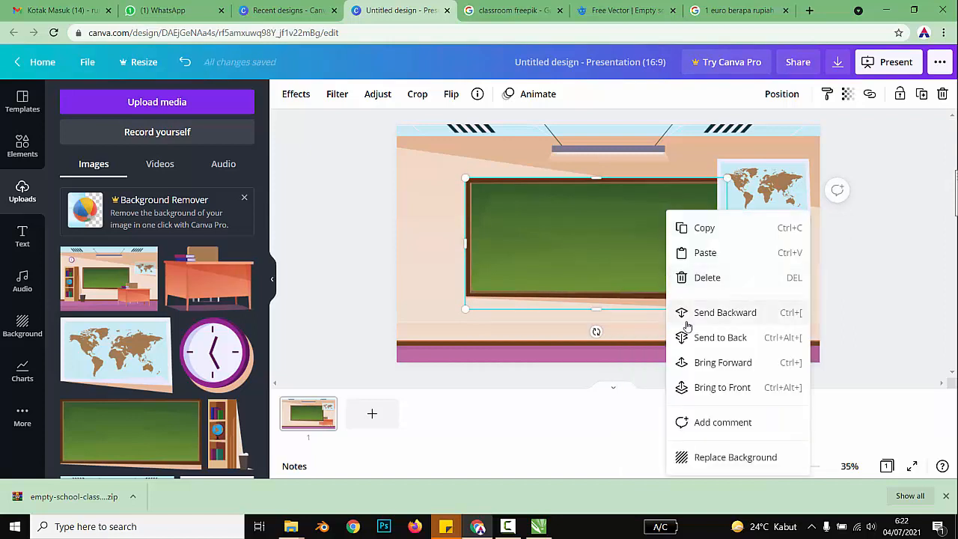
pyautogui.click(690, 314)
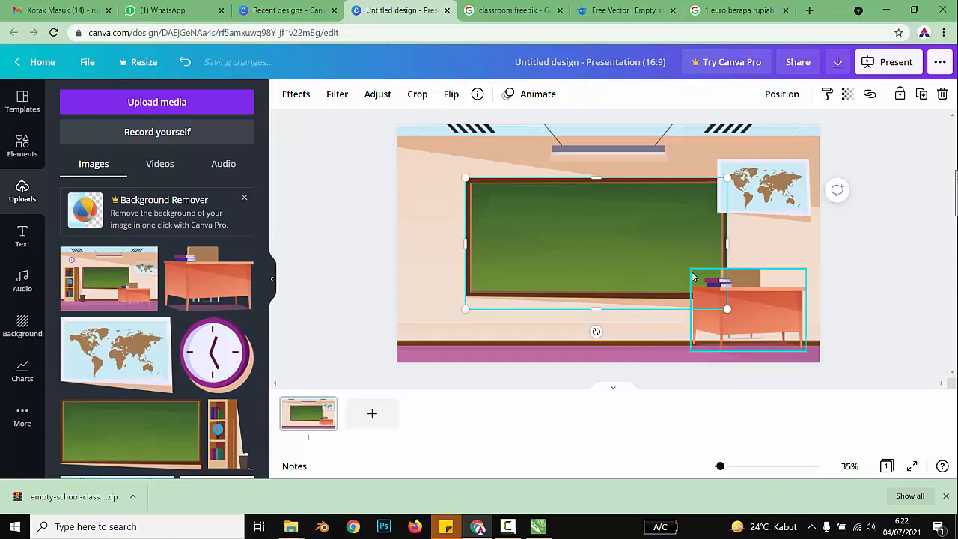
pyautogui.moveTo(727, 310); pyautogui.dragTo(672, 278)
# Add the bookshelf with the bin at the room's left side and the clock above it, scaling both to fit beside the chalkboard
pyautogui.moveTo(226, 431); pyautogui.dragTo(452, 278)
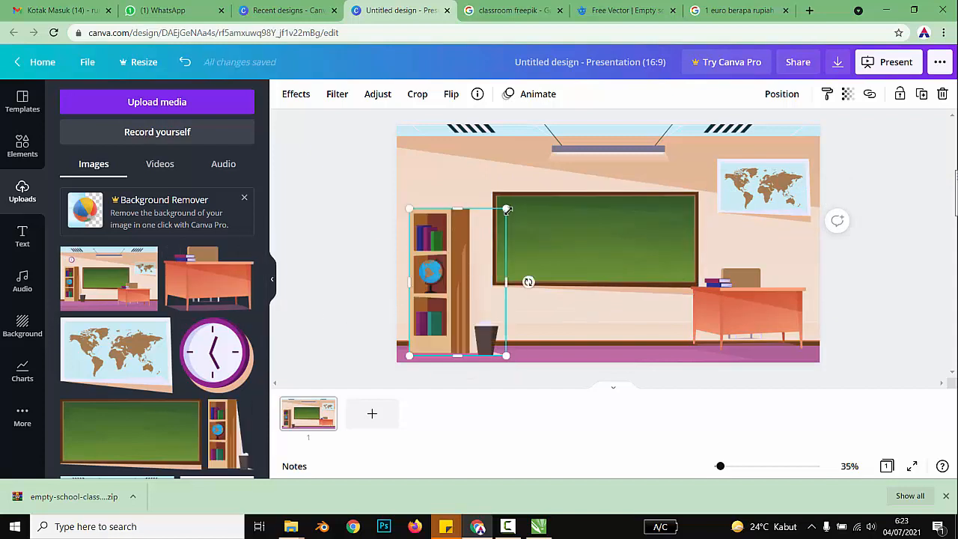
pyautogui.moveTo(508, 211); pyautogui.dragTo(450, 260)
pyautogui.moveTo(193, 331); pyautogui.dragTo(436, 188)
pyautogui.moveTo(508, 256); pyautogui.dragTo(447, 192)
pyautogui.click(446, 292)
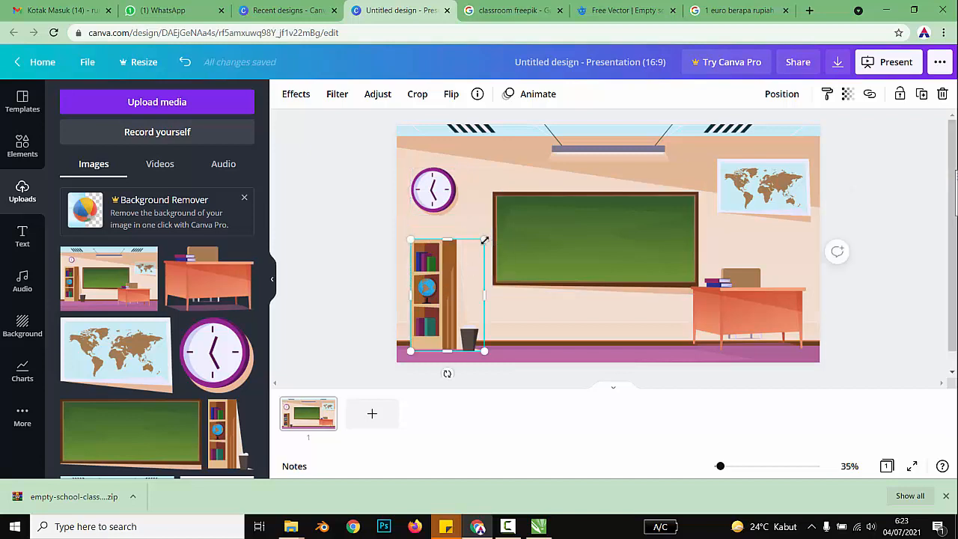
pyautogui.moveTo(484, 241); pyautogui.dragTo(488, 234)
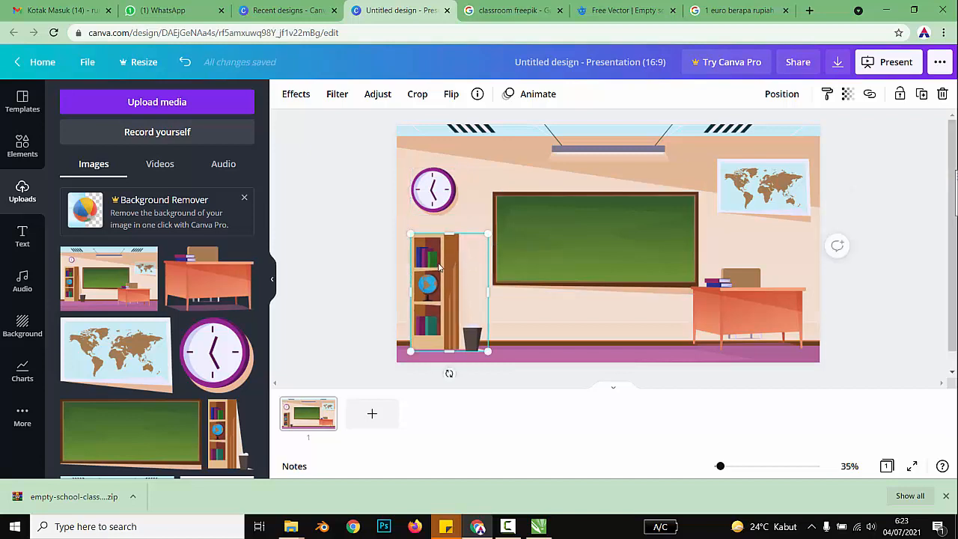
# Preview the Rise page animation on the assembled classroom page
pyautogui.click(337, 225)
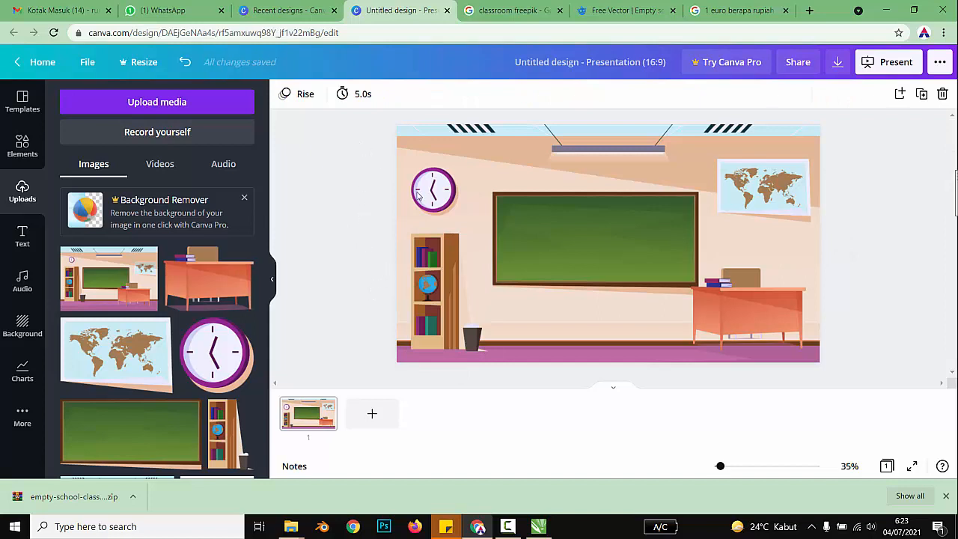
pyautogui.click(302, 98)
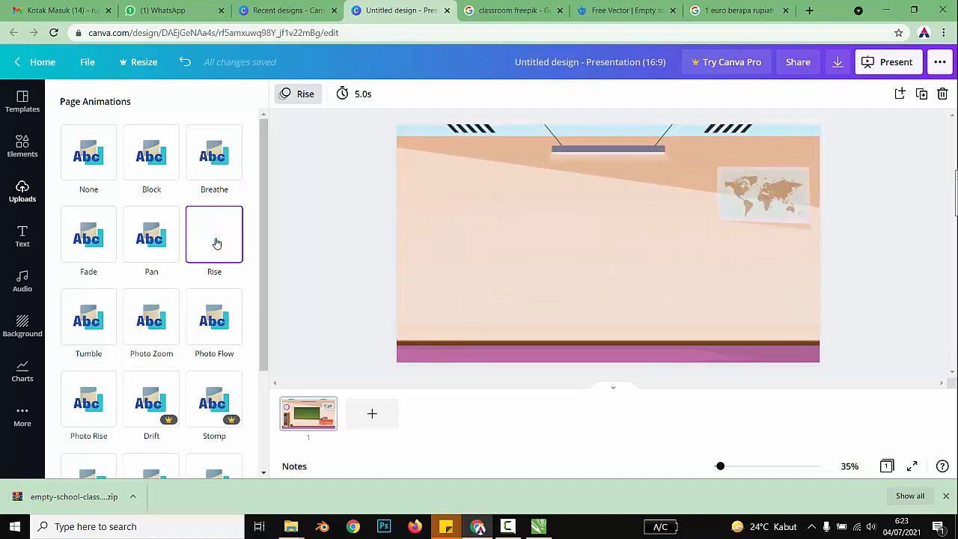
pyautogui.click(346, 222)
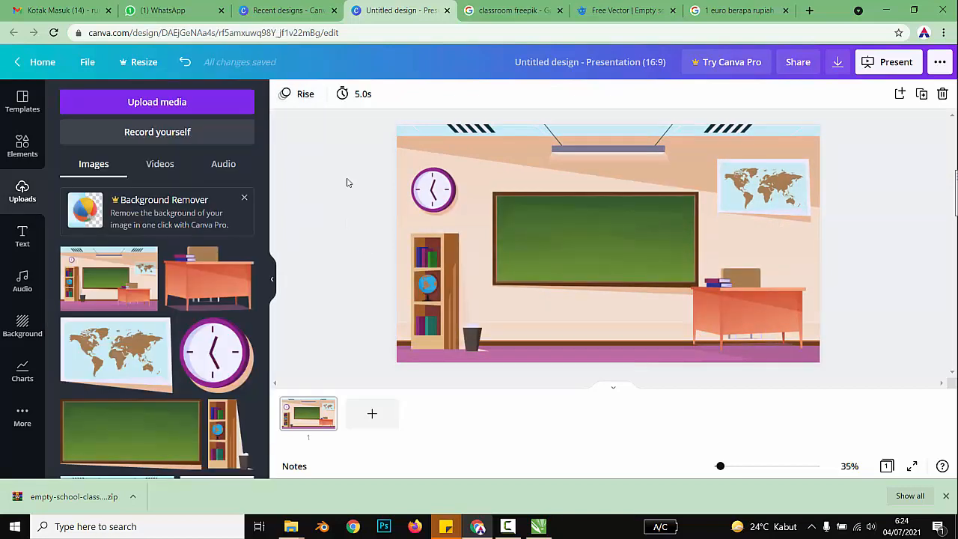
# Try to set the classroom page's timing to 7 seconds
pyautogui.click(353, 95)
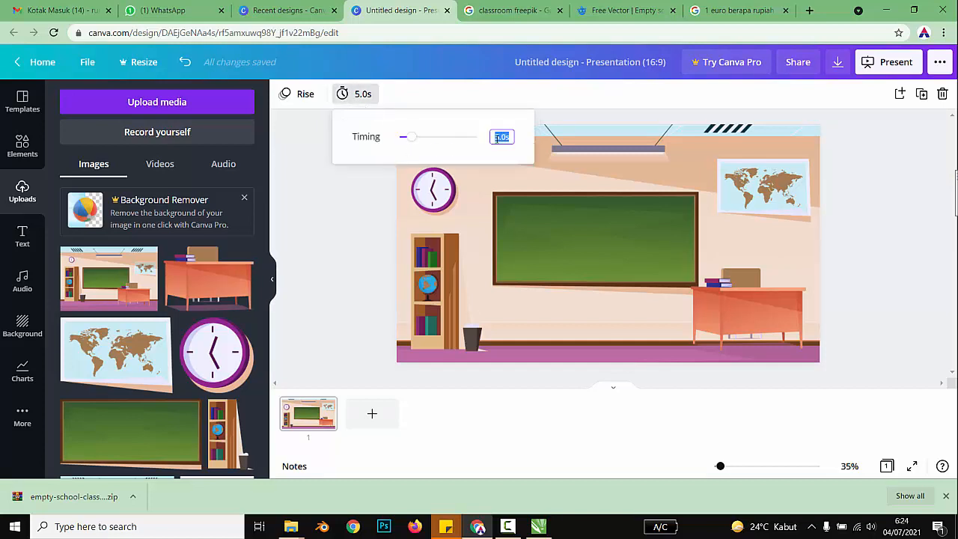
pyautogui.write('7')
pyautogui.click(341, 222)
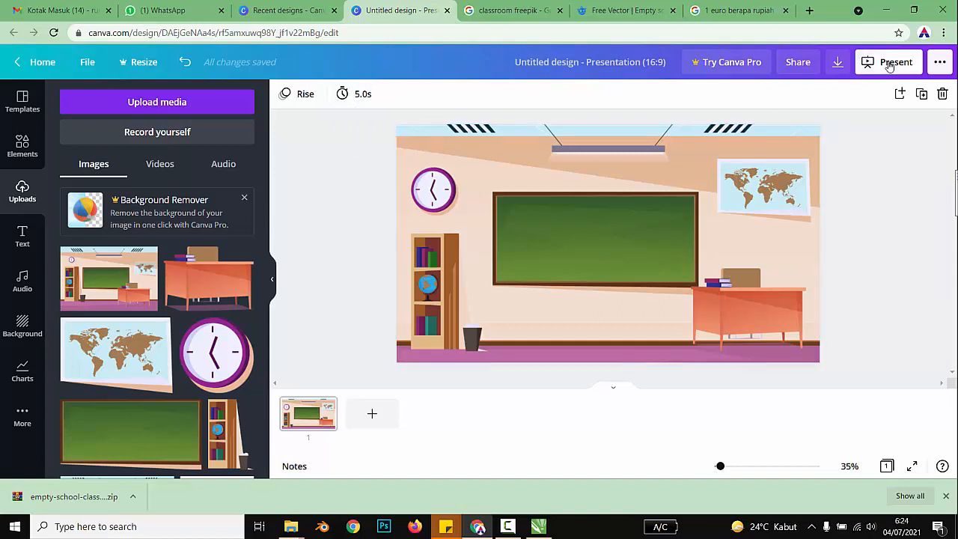
# Download the animated classroom design as an MP4 video
pyautogui.click(837, 63)
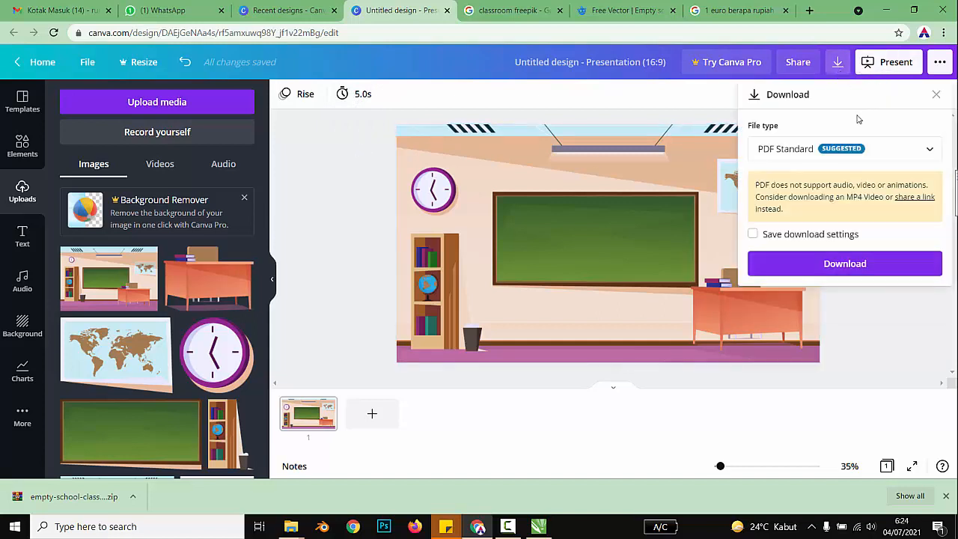
pyautogui.click(800, 154)
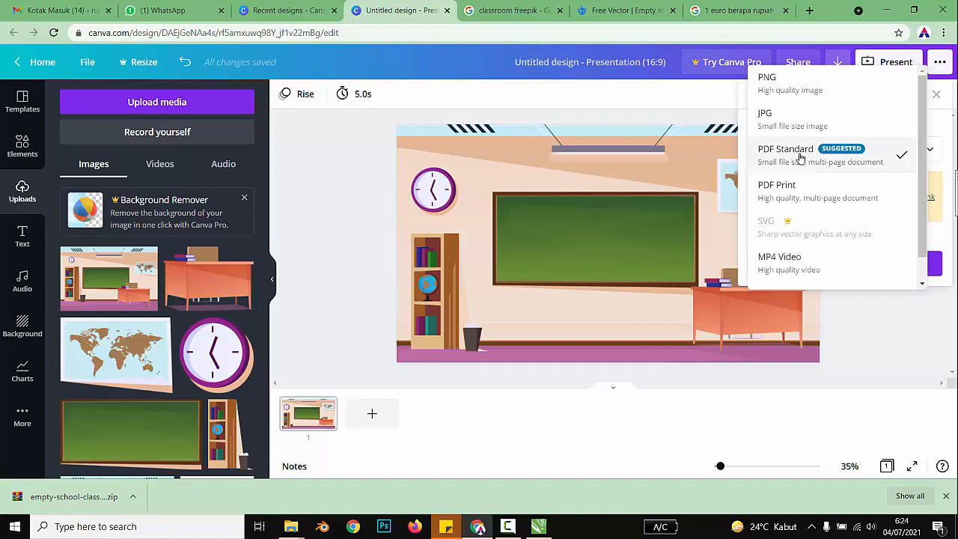
pyautogui.click(814, 266)
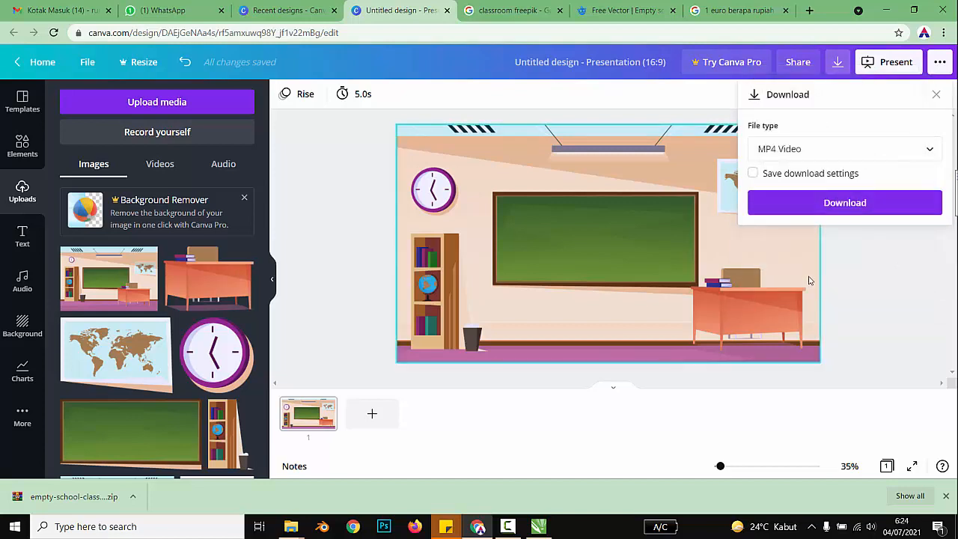
pyautogui.click(848, 204)
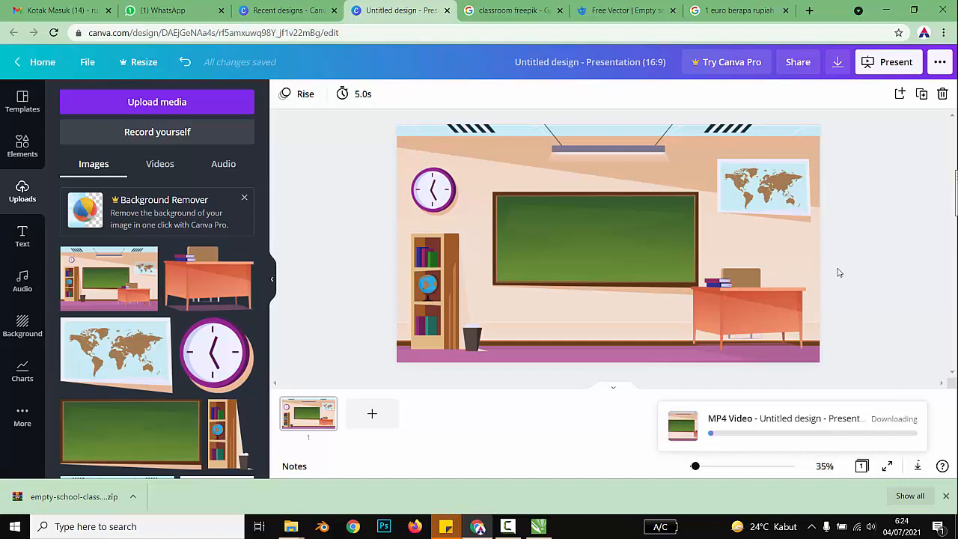
# Download the classroom design as a JPG image and dismiss the sharing offer and the browser's multiple-file download request
pyautogui.click(844, 66)
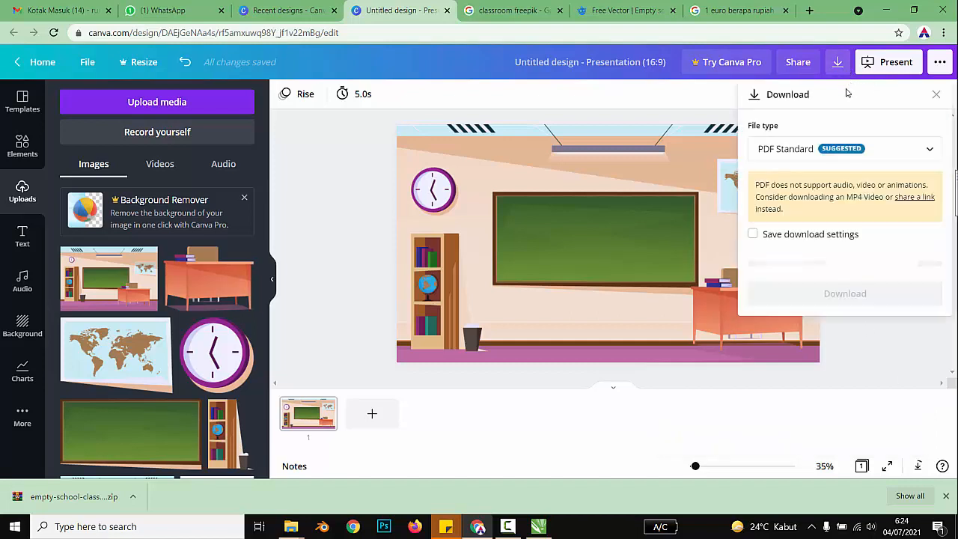
pyautogui.click(808, 154)
pyautogui.click(812, 89)
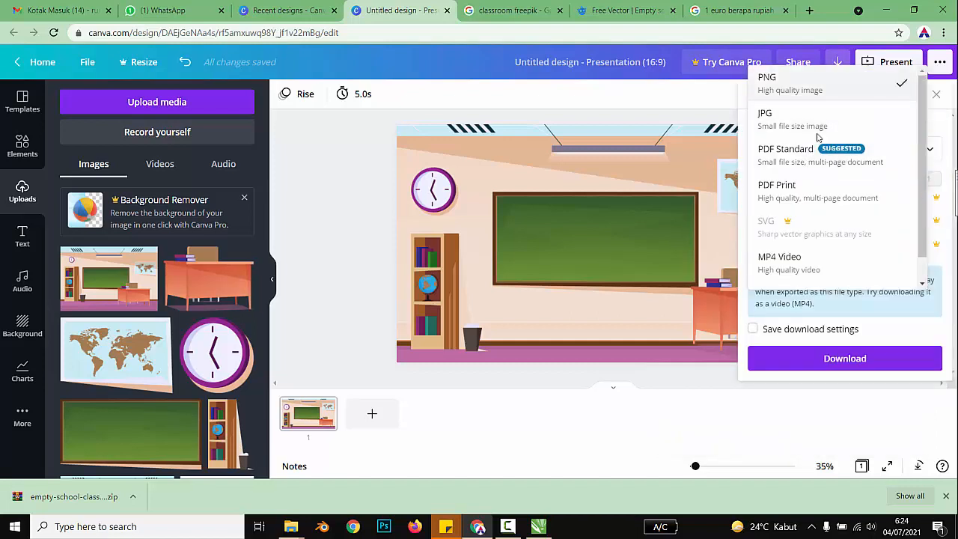
pyautogui.click(794, 359)
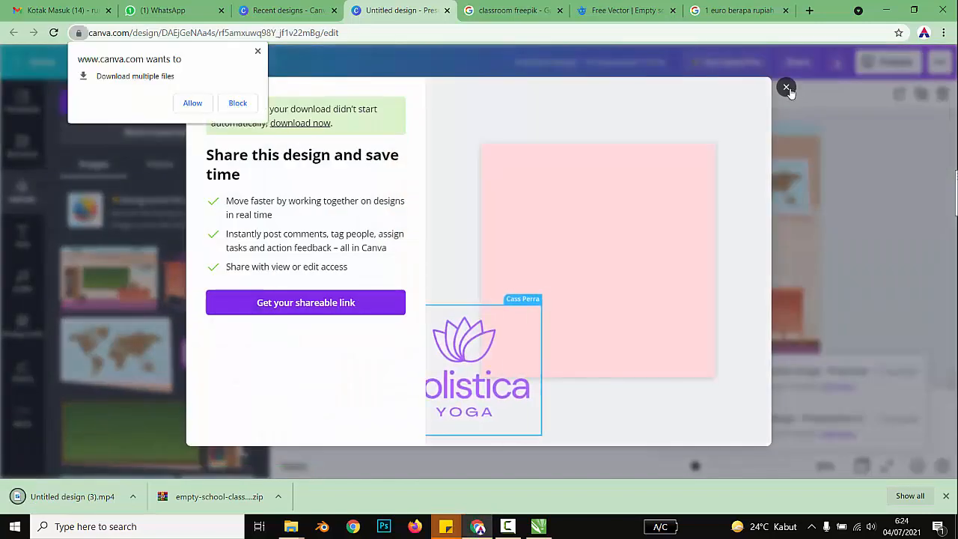
pyautogui.click(786, 87)
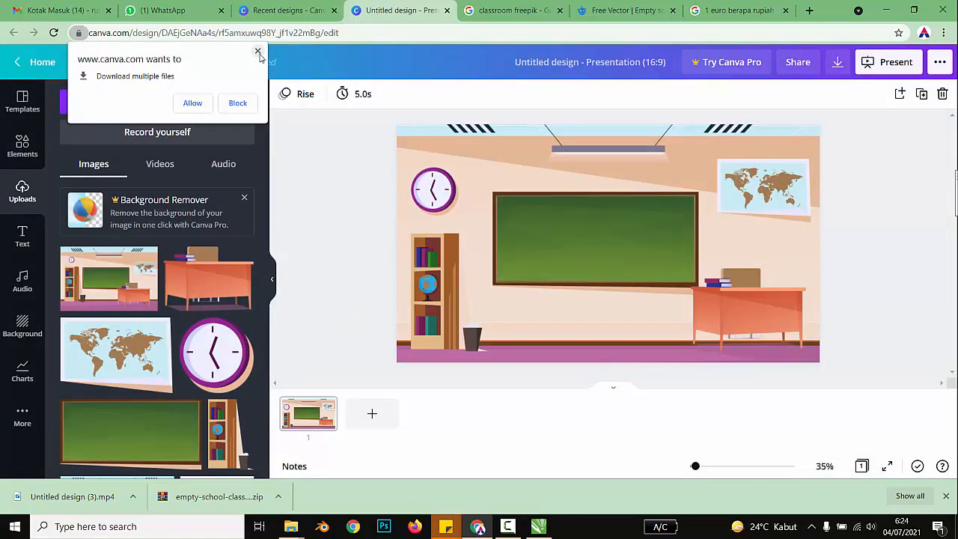
pyautogui.click(238, 102)
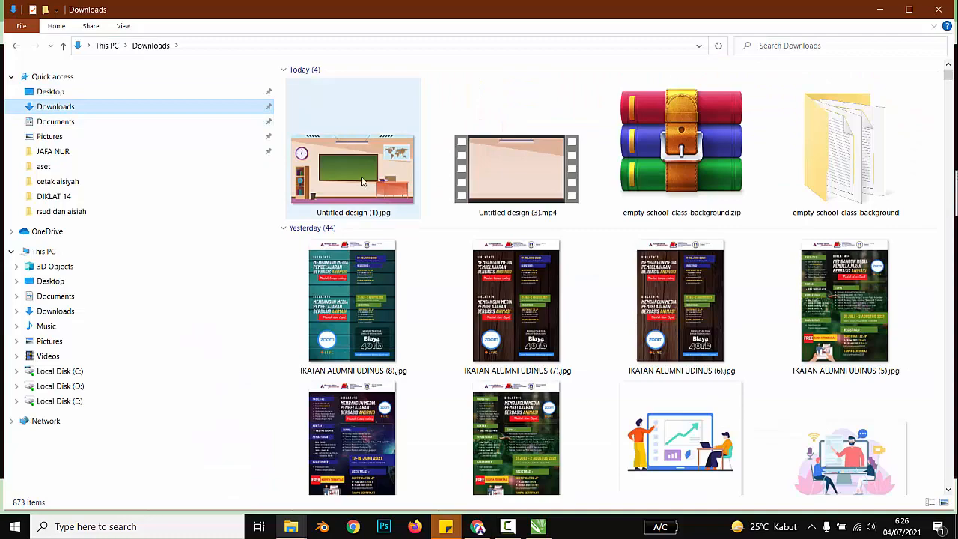
# Check the exports in the Downloads folder by viewing Untitled design (1).jpg and playing Untitled design (3).mp4, closing each viewer
pyautogui.doubleClick(363, 173)
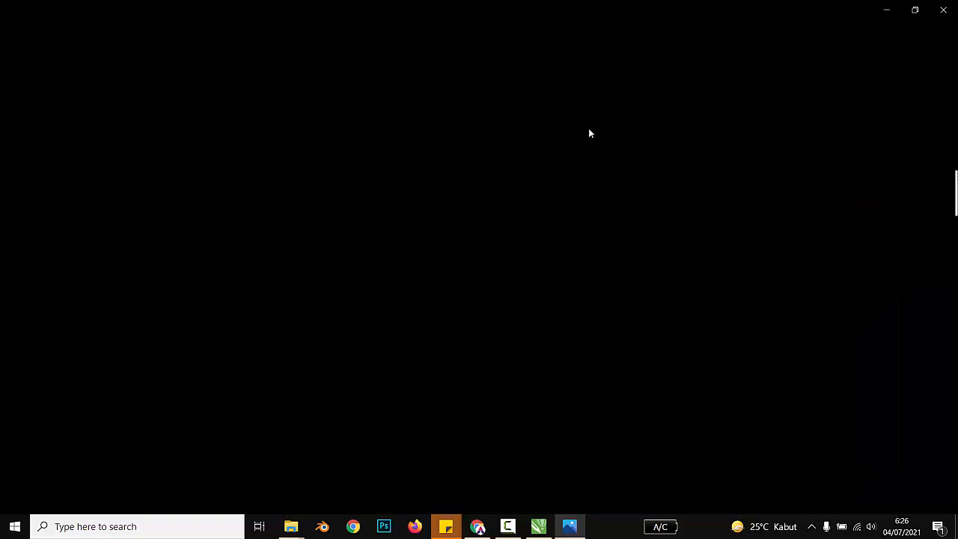
pyautogui.click(945, 11)
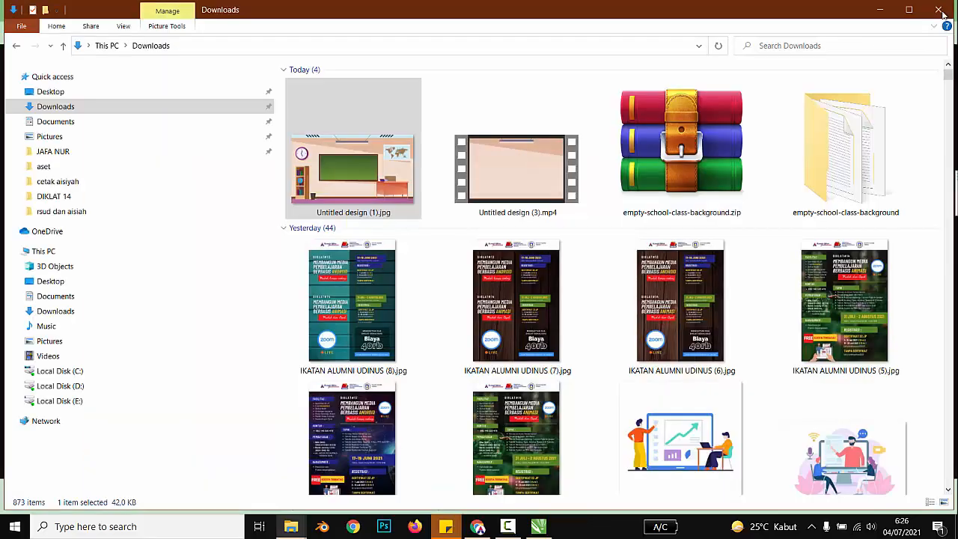
pyautogui.click(524, 182)
pyautogui.doubleClick(524, 181)
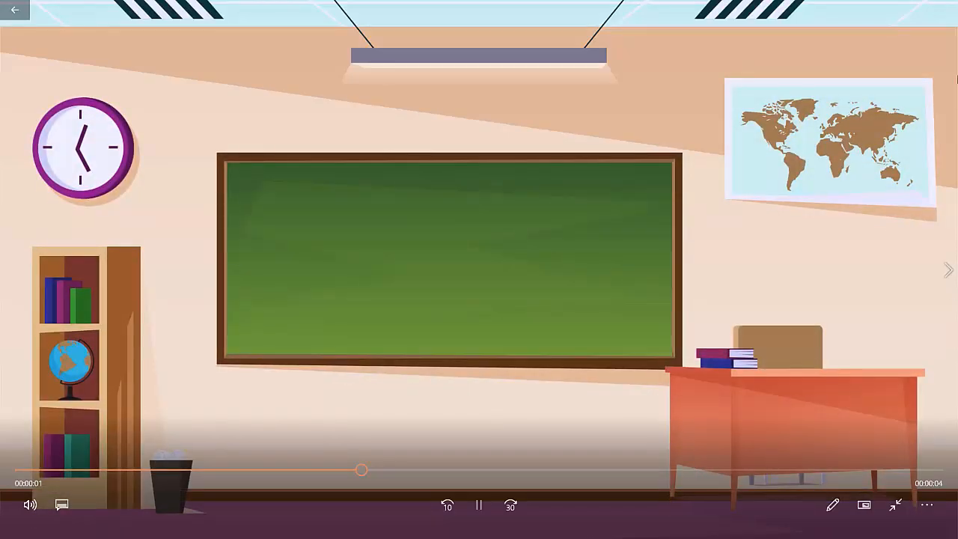
pyautogui.click(895, 505)
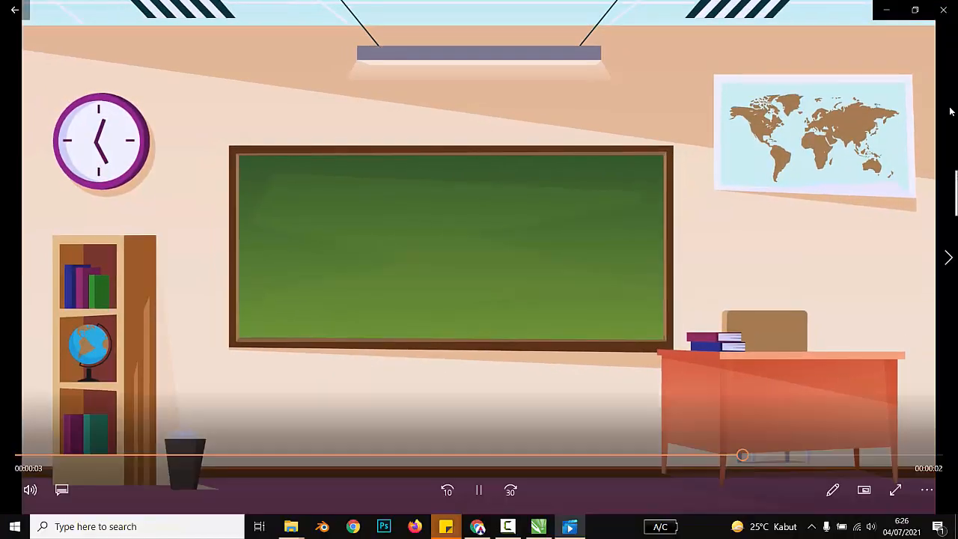
pyautogui.click(943, 11)
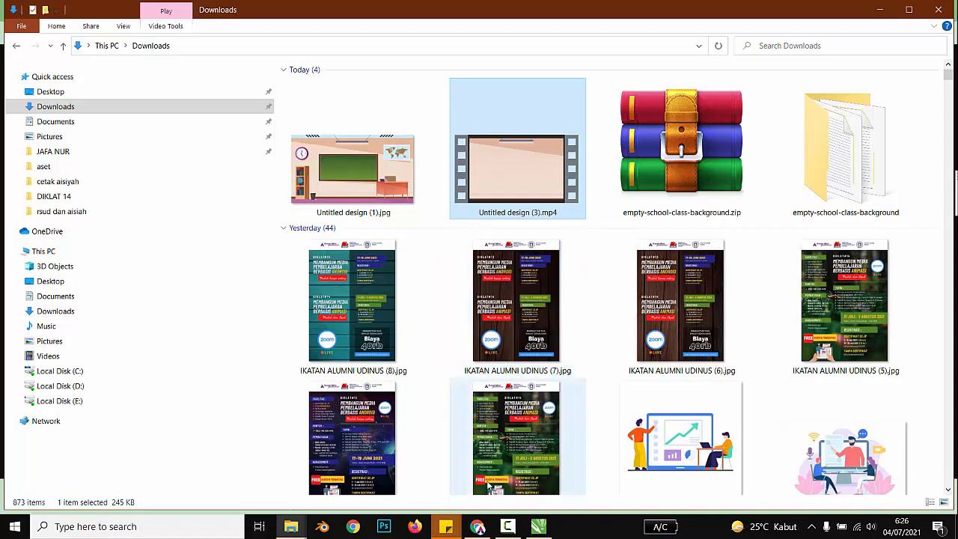
pyautogui.click(508, 527)
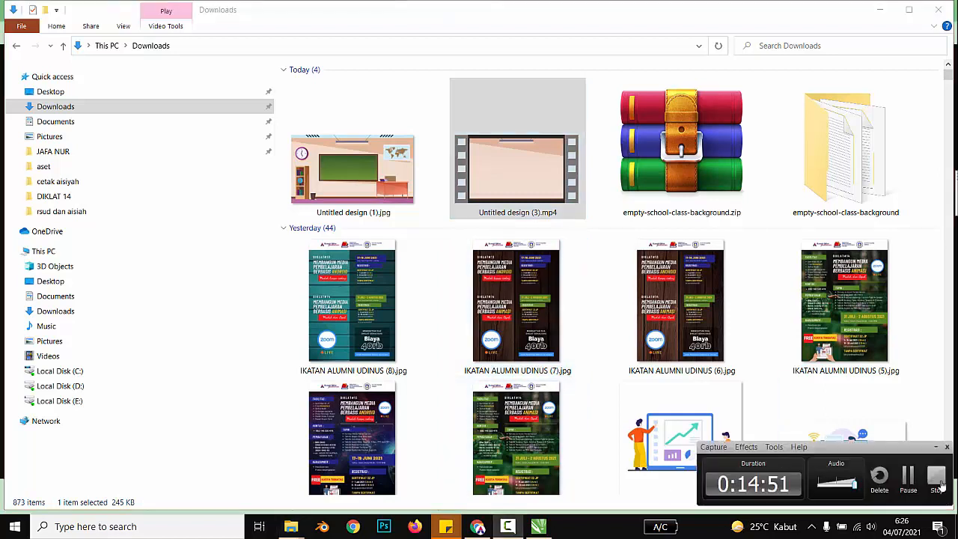